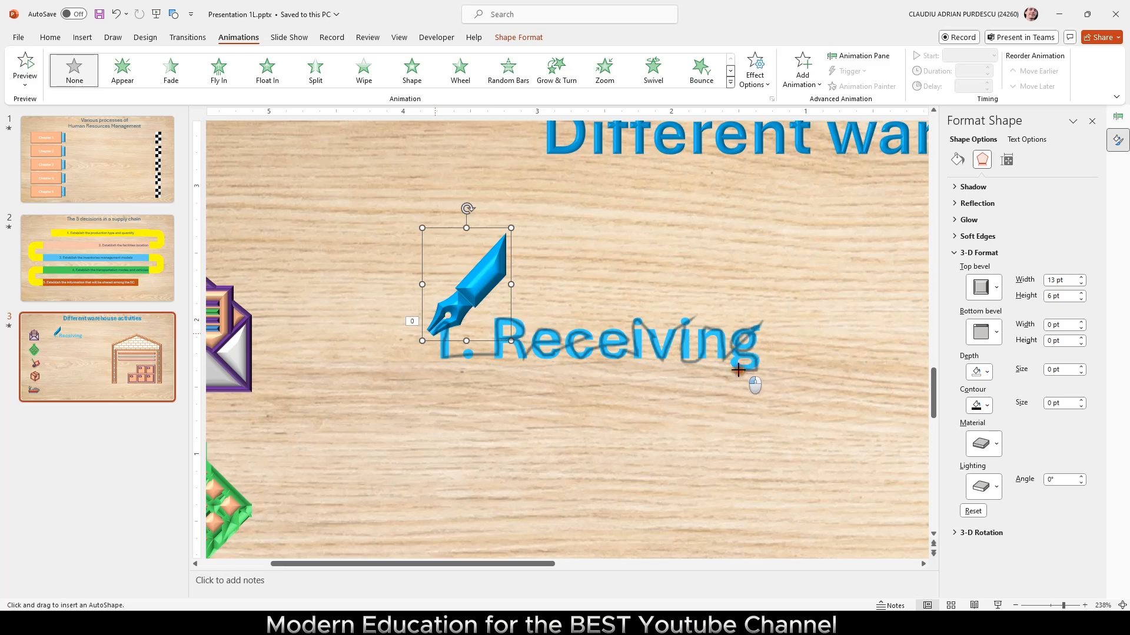
- Finish the pen's custom motion path at the end of the "1. Receiving" text and set its duration to 3 seconds
double_click(742, 357)
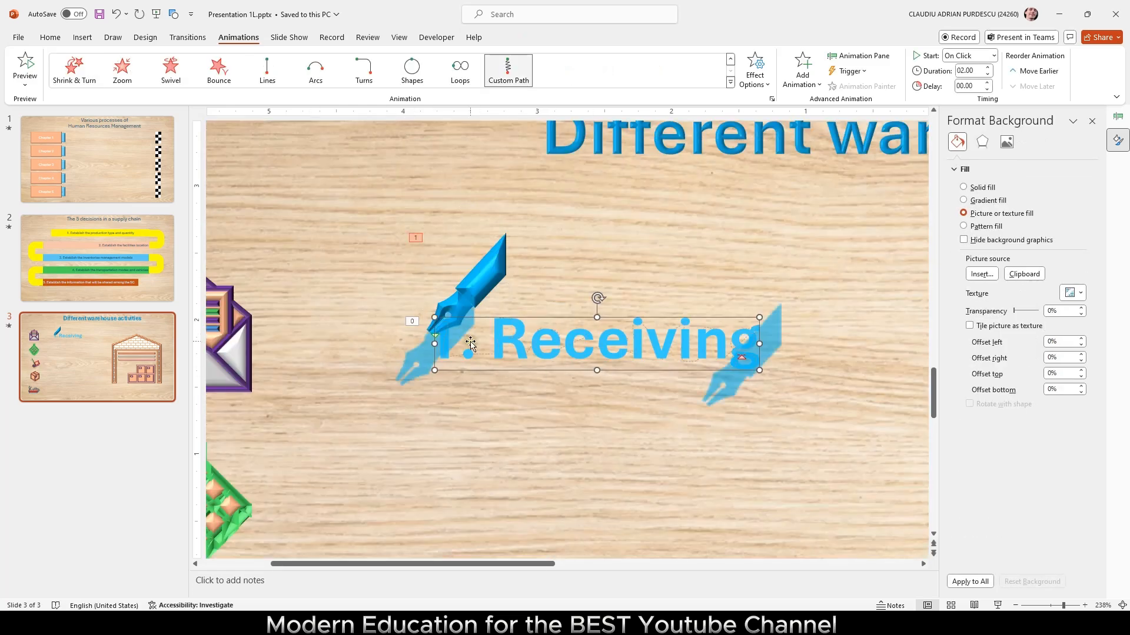
left_click(1118, 116)
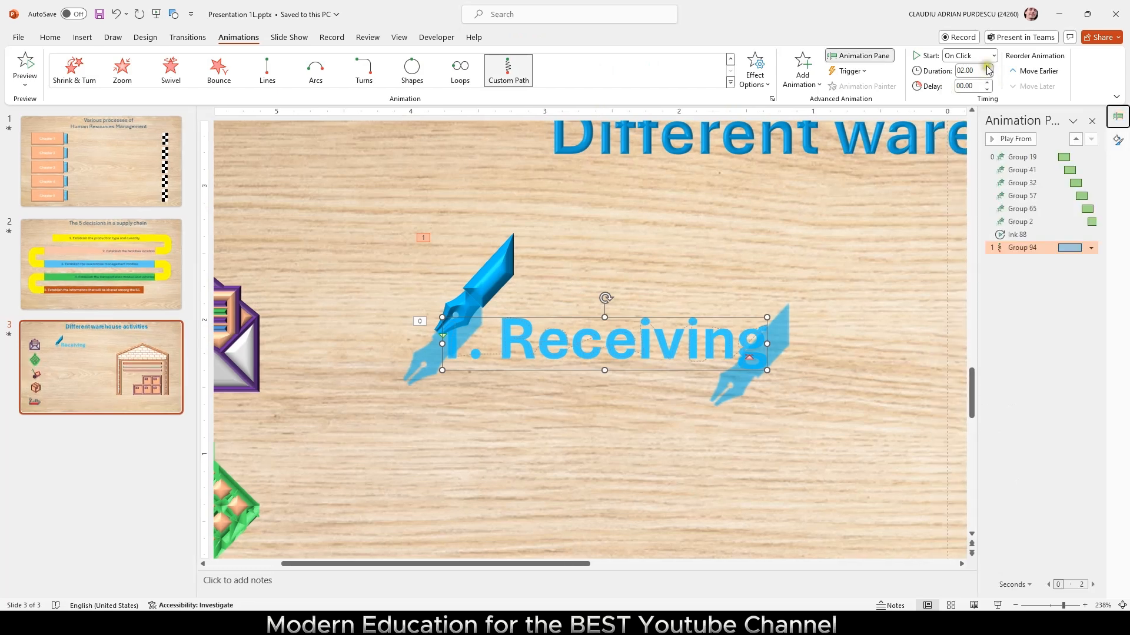
left_click(987, 67)
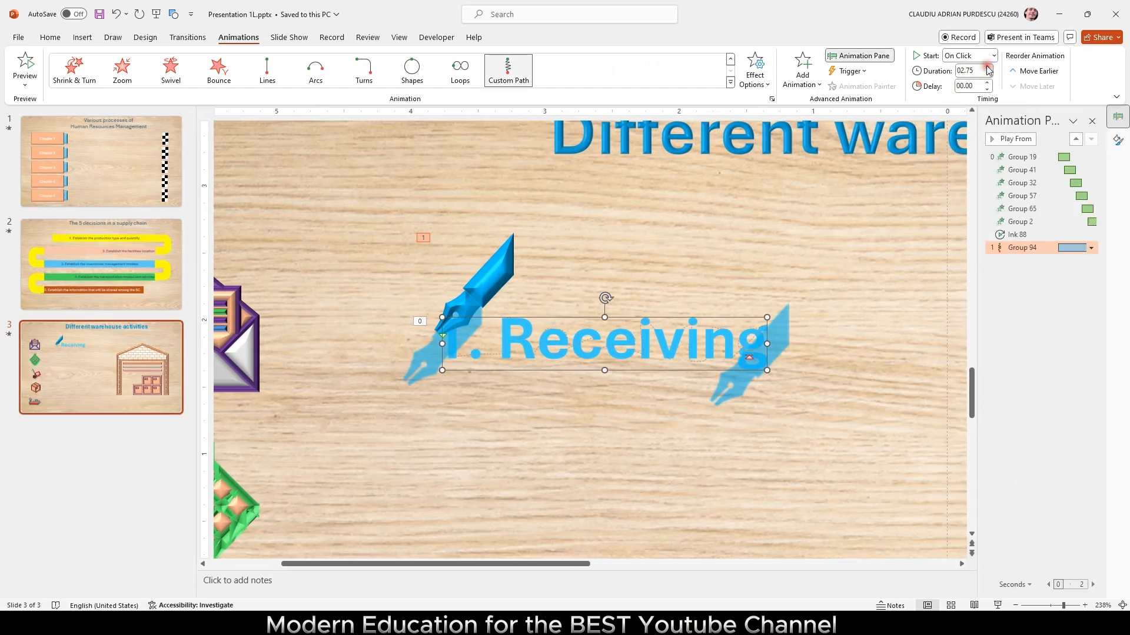
- Remove the smooth start and smooth end from the pen's custom path animation
right_click(1015, 248)
left_click(1001, 303)
left_click(533, 278)
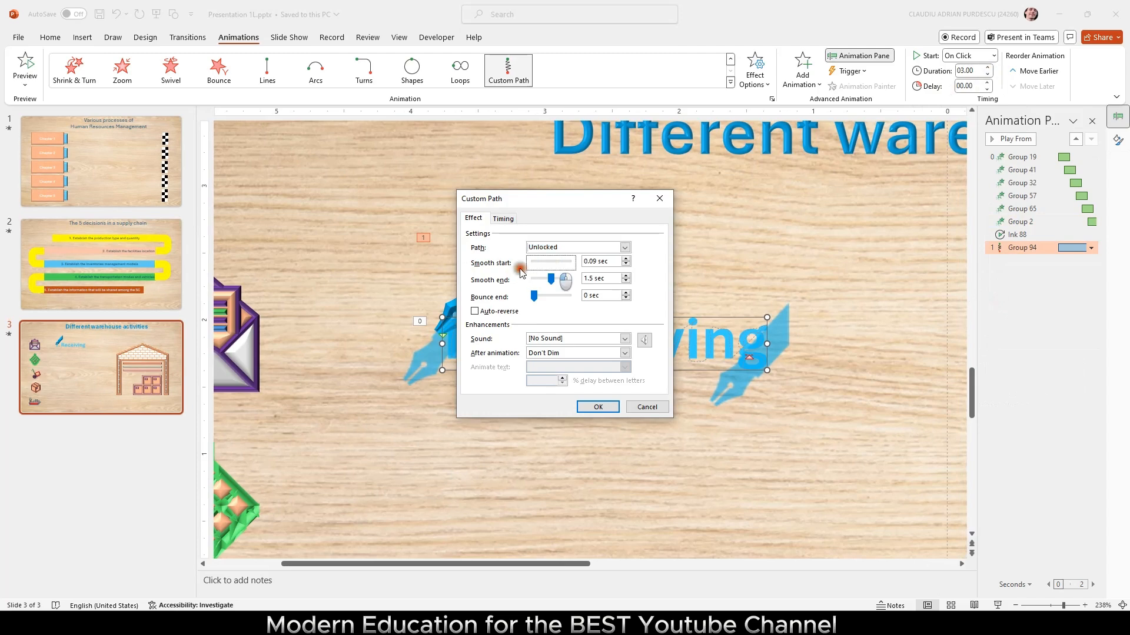
left_click(502, 219)
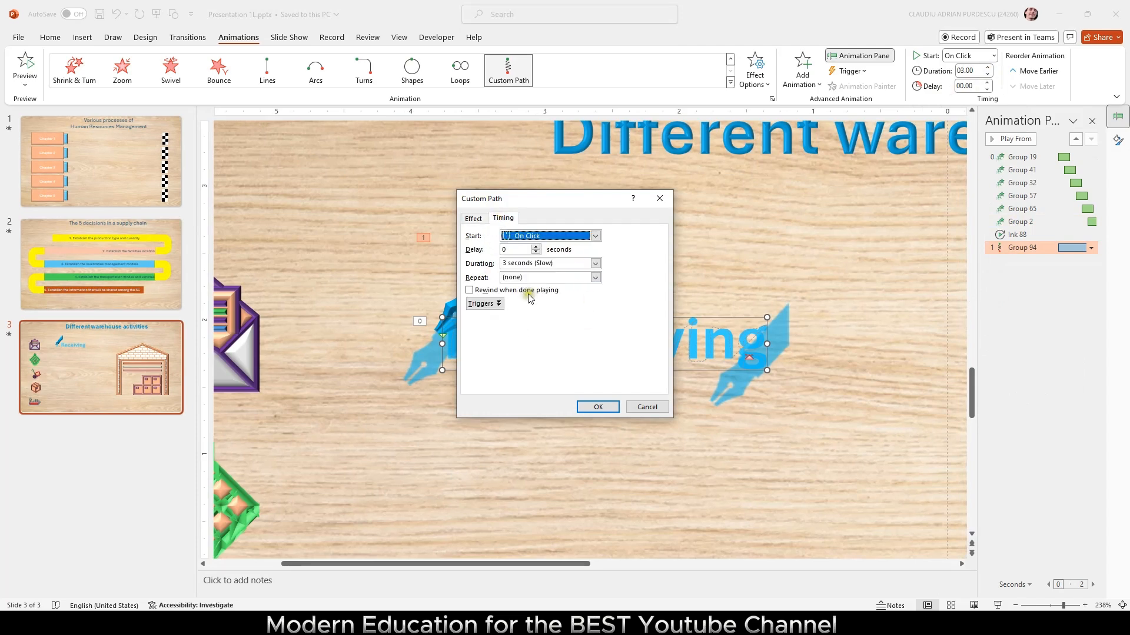
left_click(593, 407)
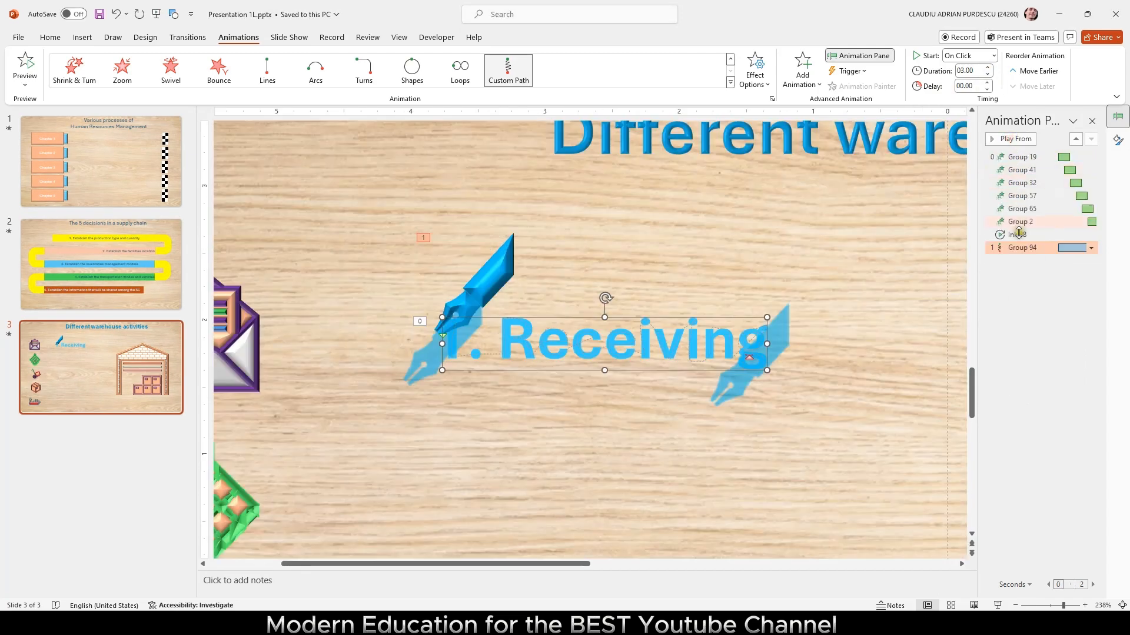
- Make the pen's custom path start with the previous animation and check it in the slide show
right_click(1017, 247)
left_click(1024, 275)
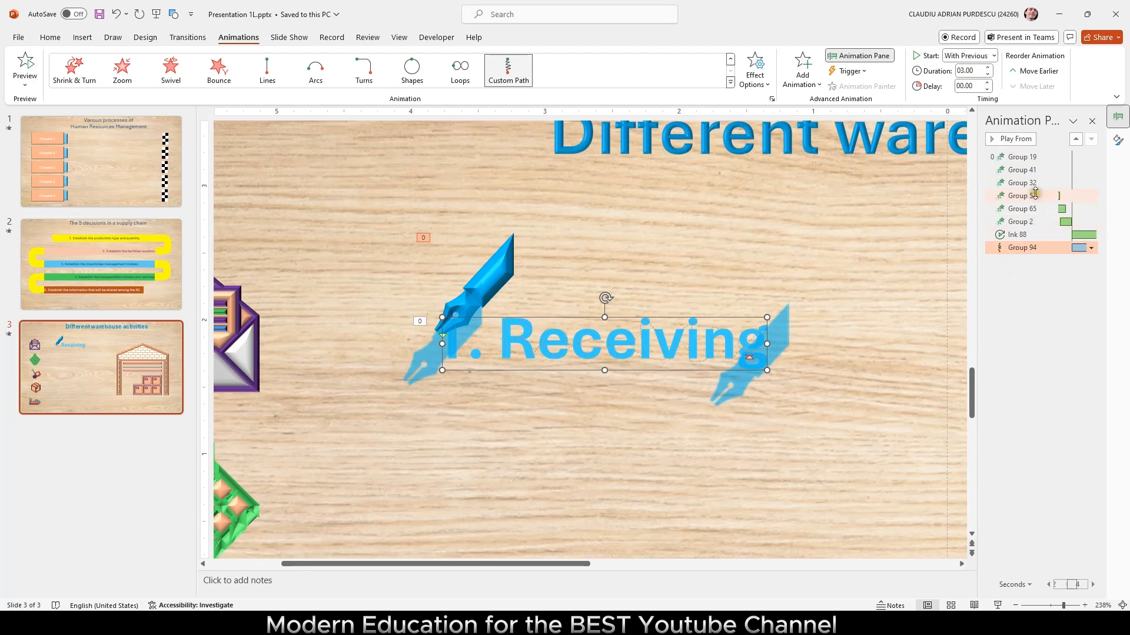
left_click(997, 605)
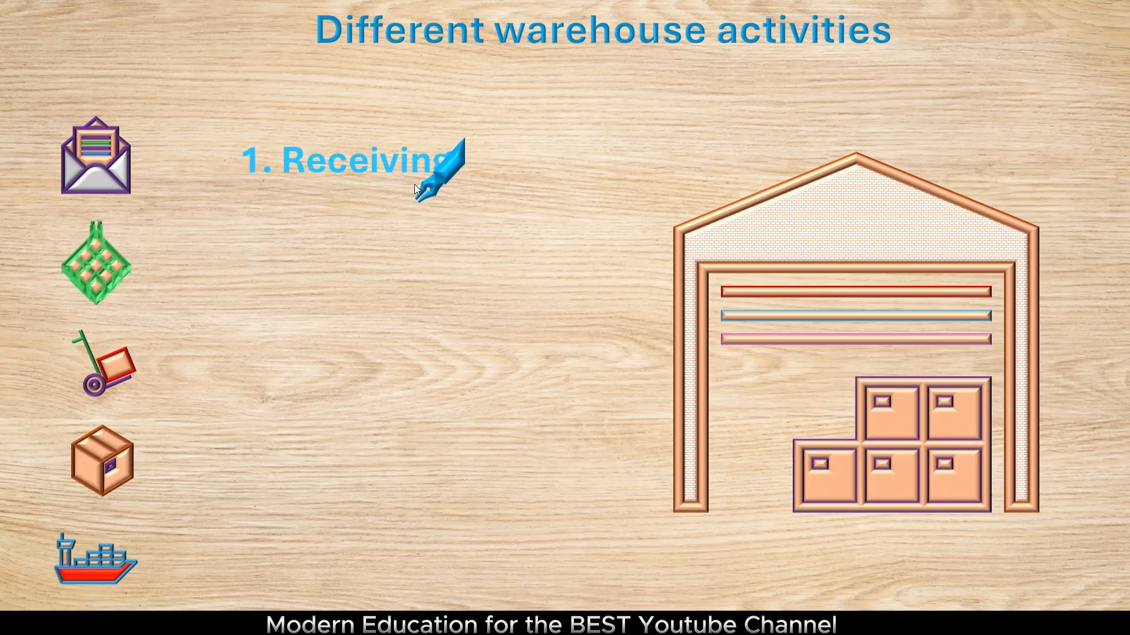
key("Escape")
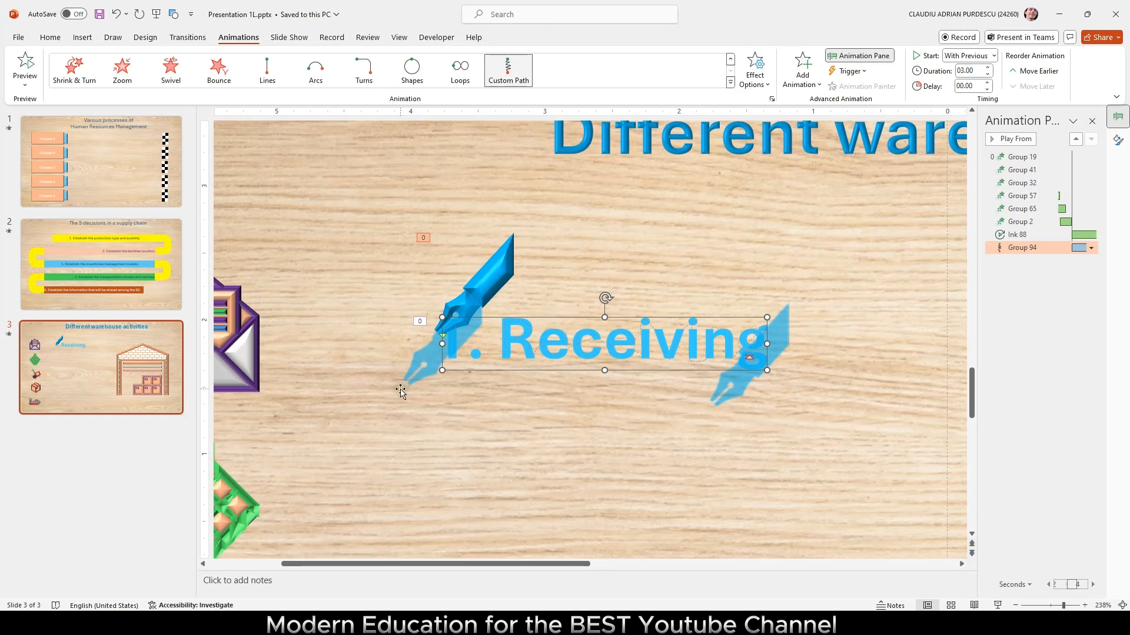
- Move the pen's custom motion path up and to the right so it starts at the centre of the pen
left_click(425, 359)
left_click(480, 320)
left_click_drag(537, 318, 511, 265)
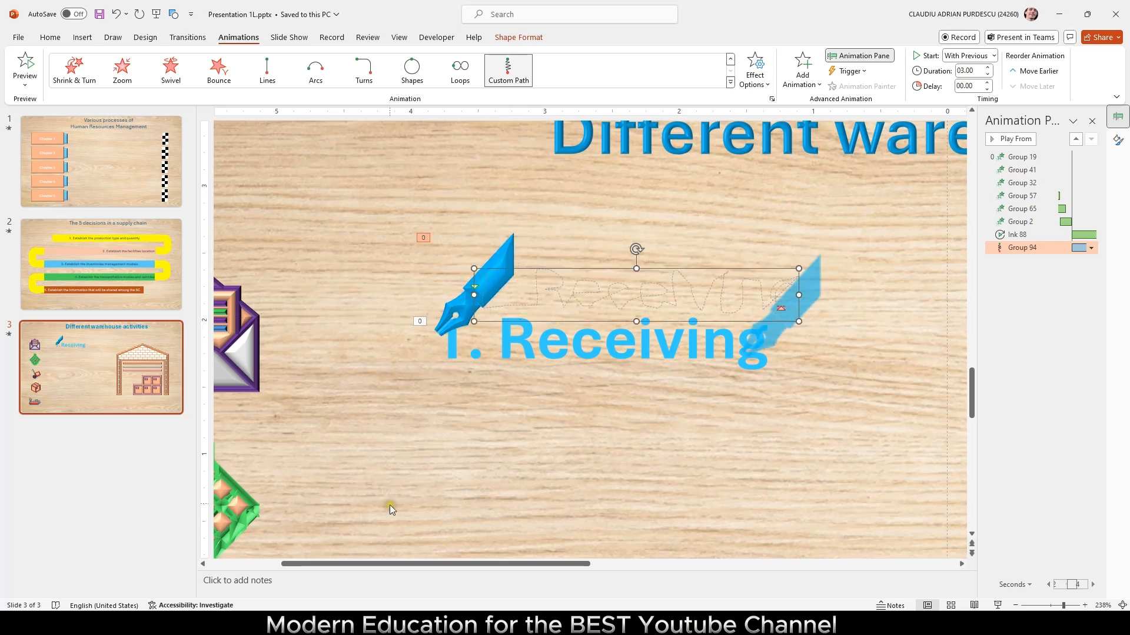
- Add an Appear entrance animation to the pen and make it start with the previous one
left_click(499, 288)
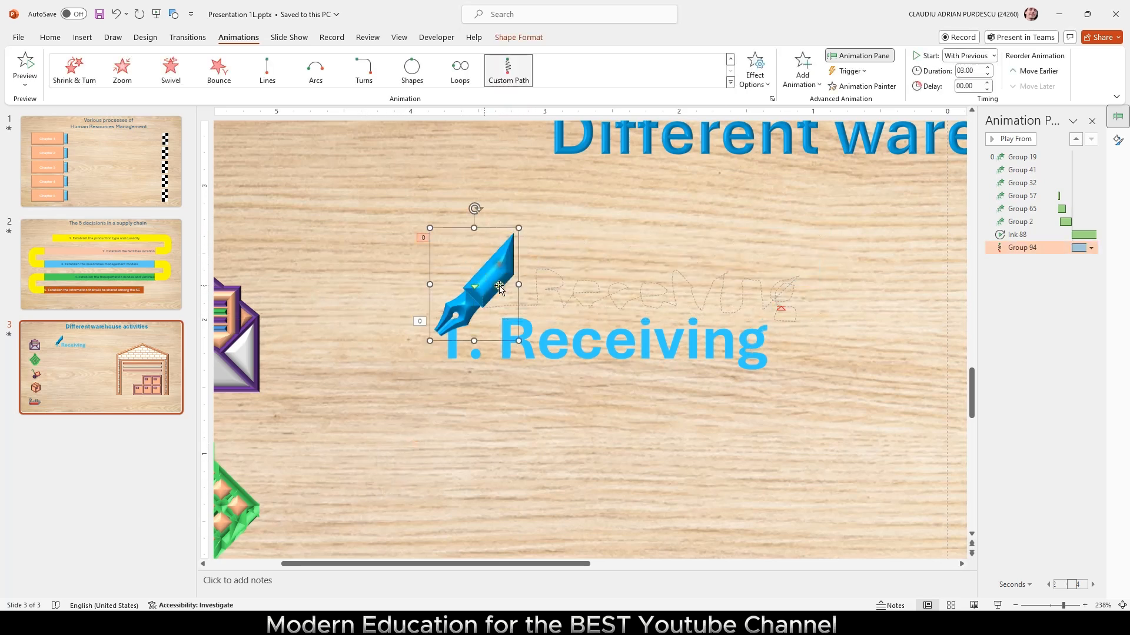
left_click(803, 70)
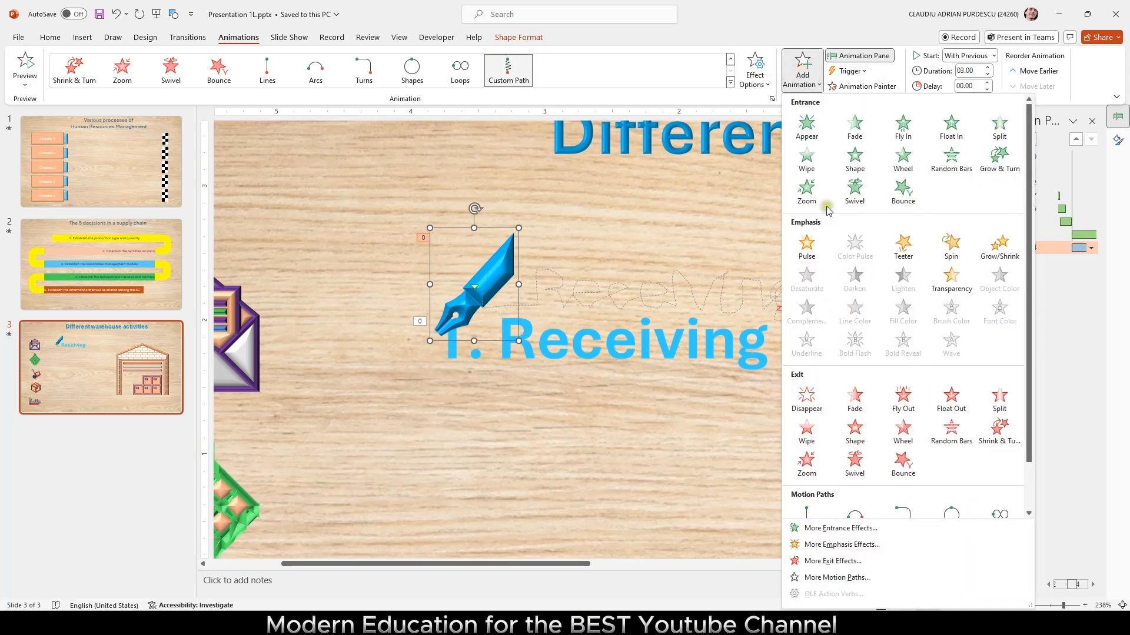
left_click(813, 125)
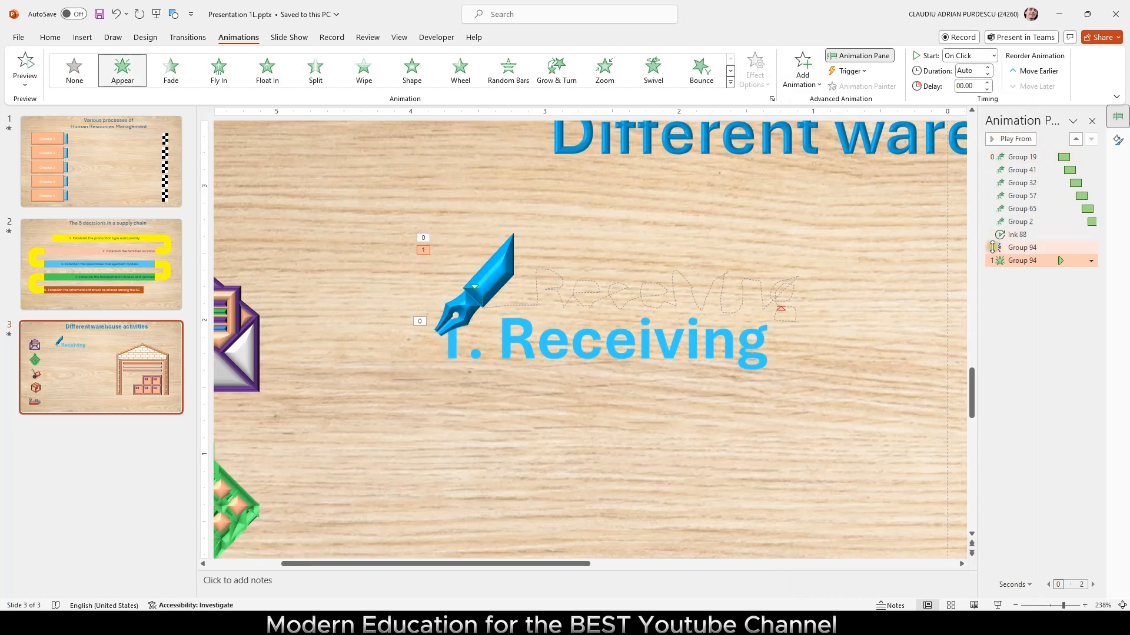
right_click(1003, 263)
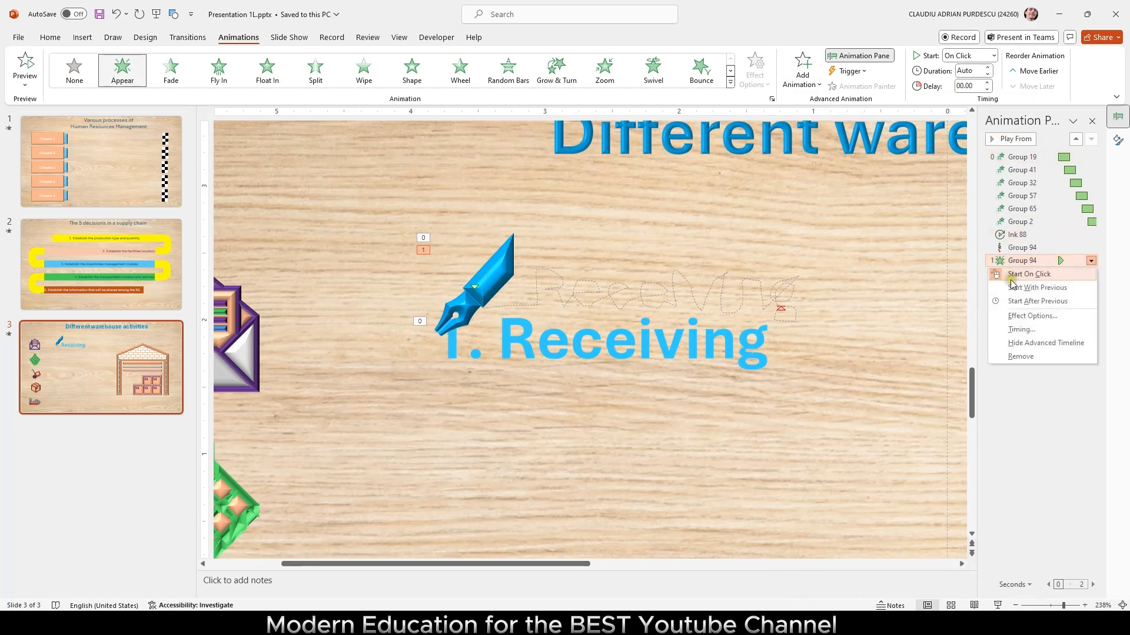
left_click(1011, 288)
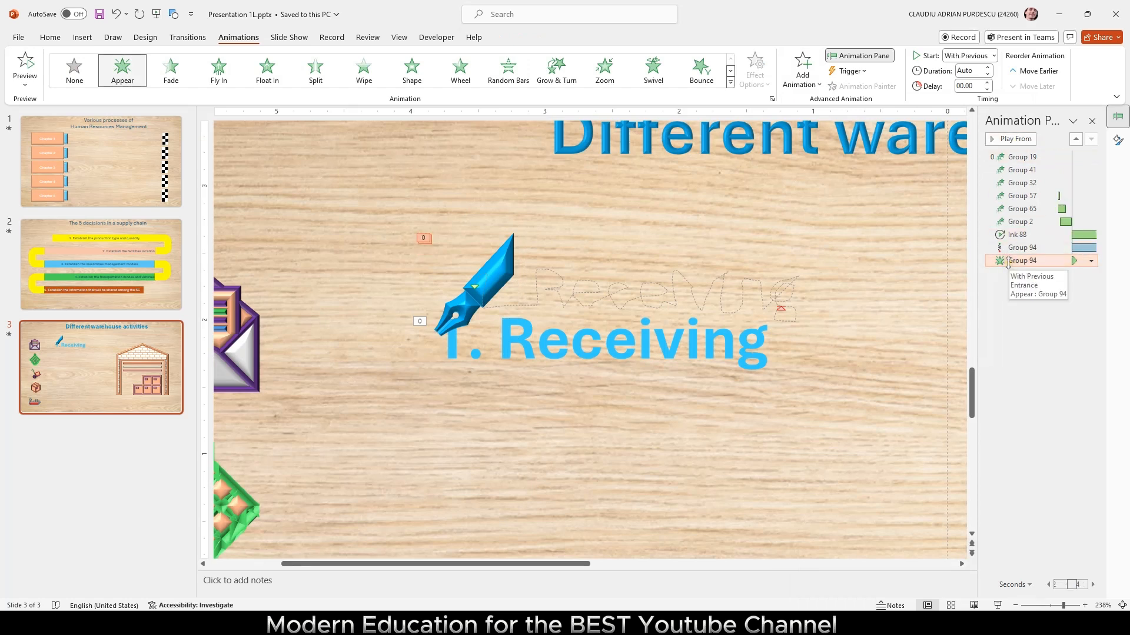
- Reorder the pen's Appear animation before its motion path and check the result in the slide show
left_click_drag(1013, 261, 1011, 250)
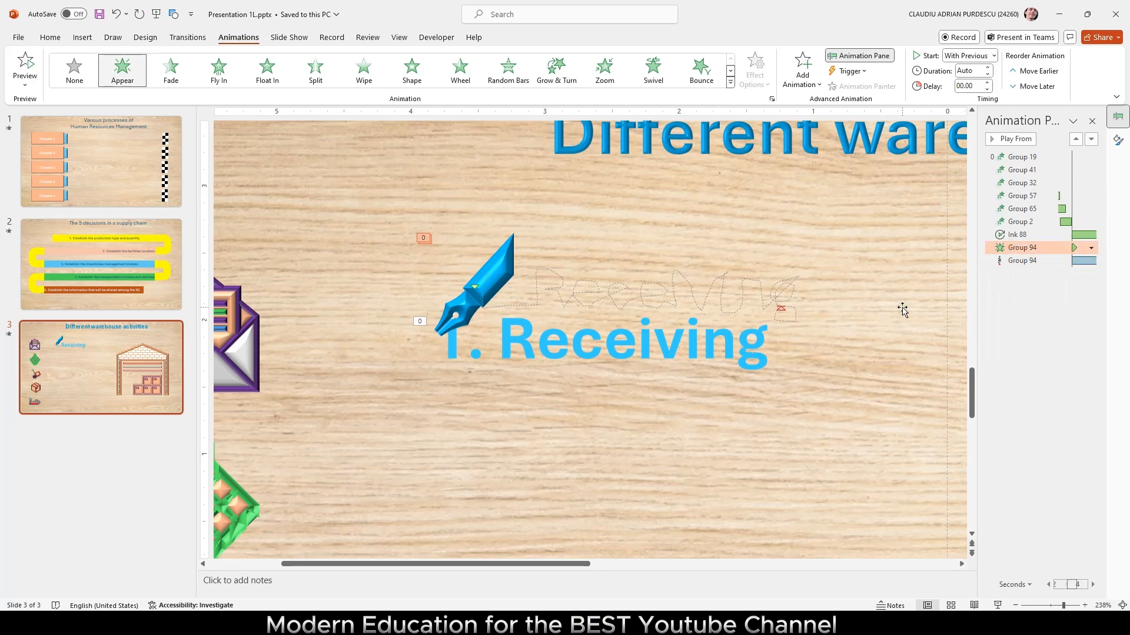
left_click(998, 605)
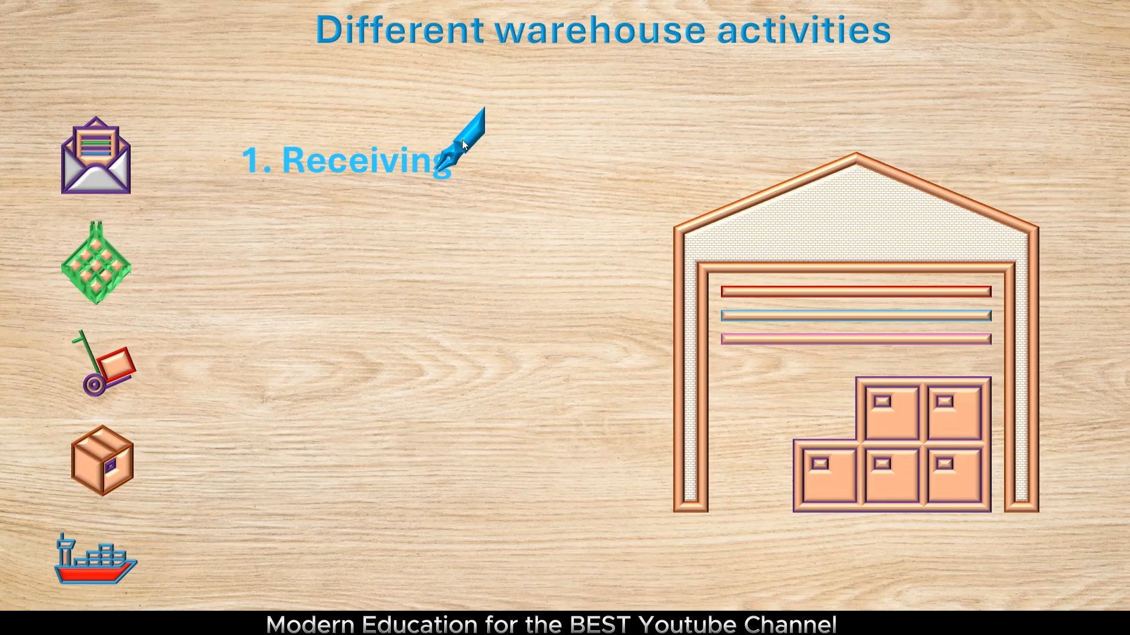
key("Escape")
- Add a Disappear exit animation to the pen and make it start after the previous one
left_click(503, 277)
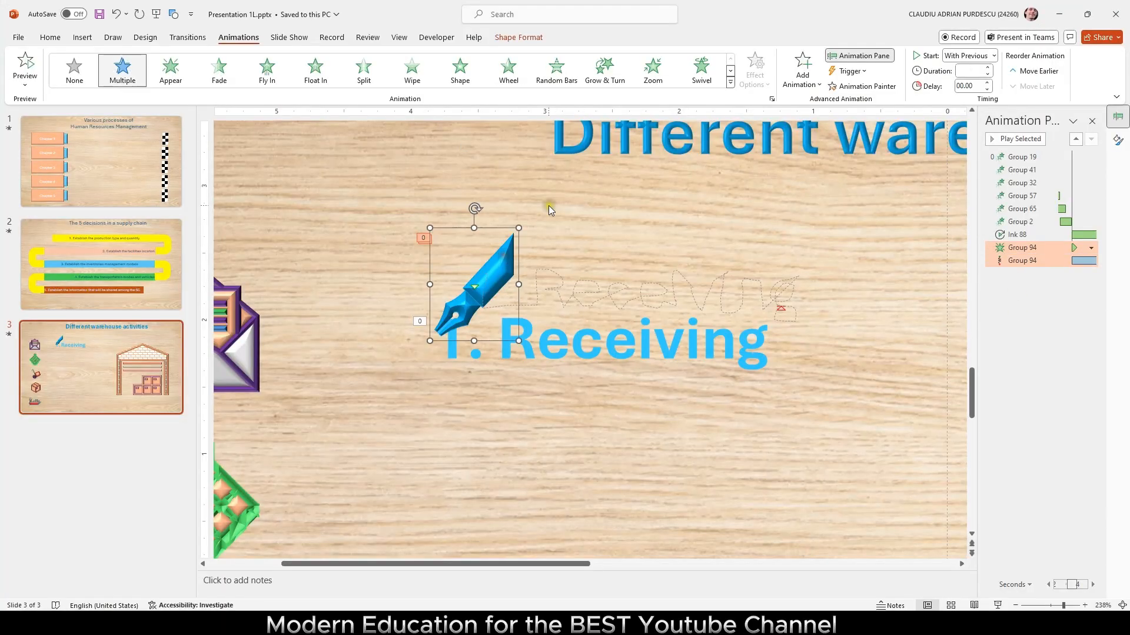
left_click(802, 67)
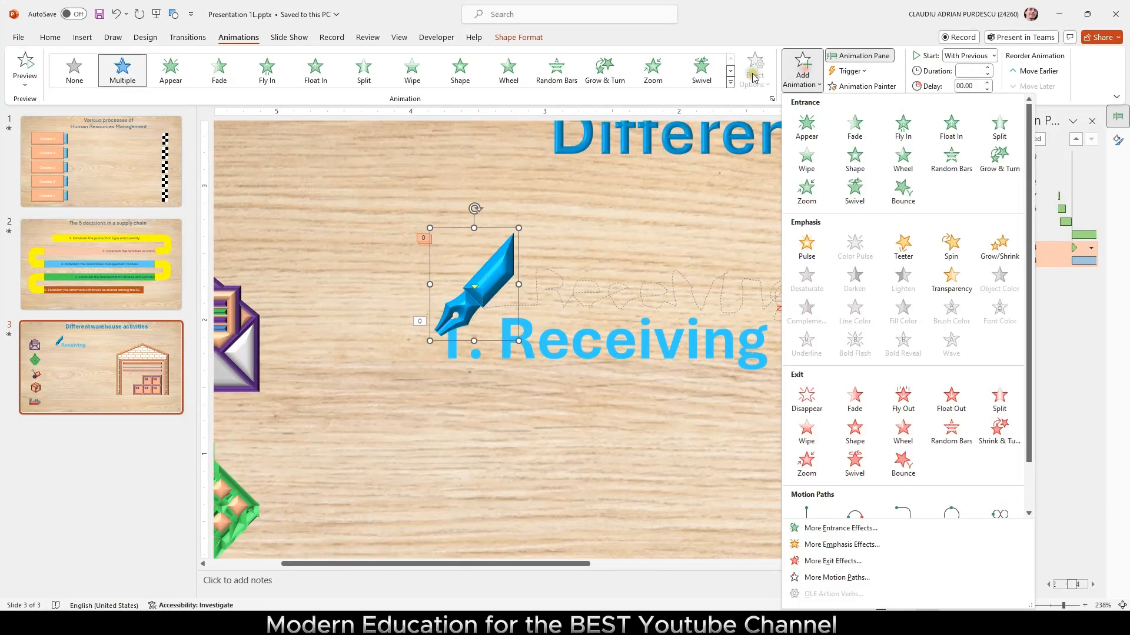
left_click(806, 398)
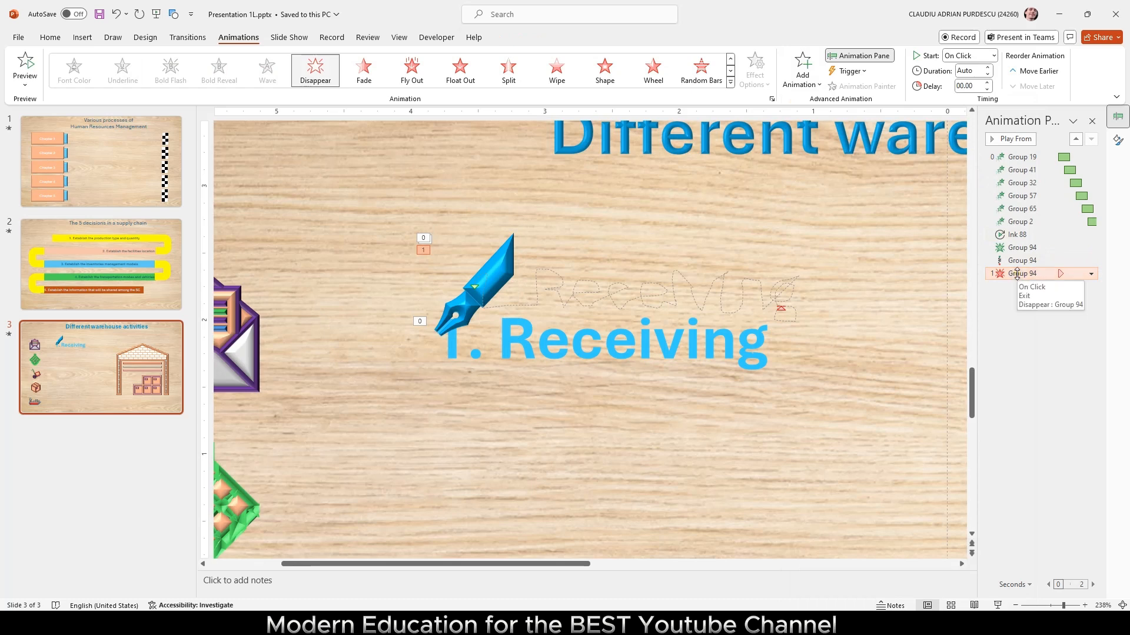
left_click(1091, 274)
left_click(1075, 313)
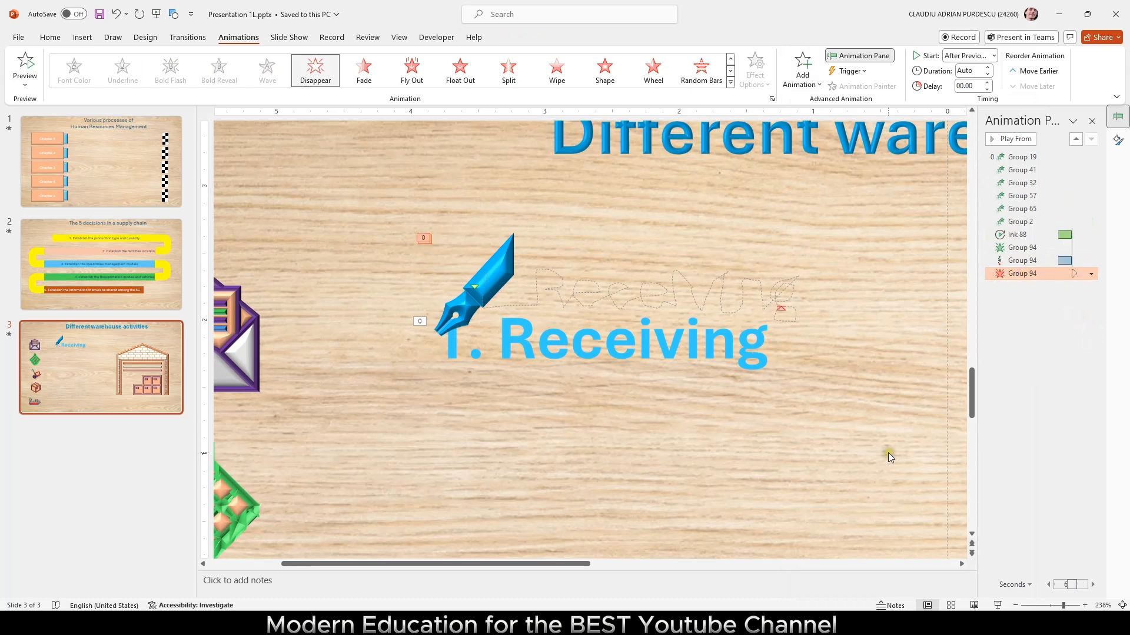
- Set the duration of the Ink 88 and pen custom path animations to 4 seconds and check them in the slide show
left_click(1036, 240)
left_click(1019, 261, "ctrl")
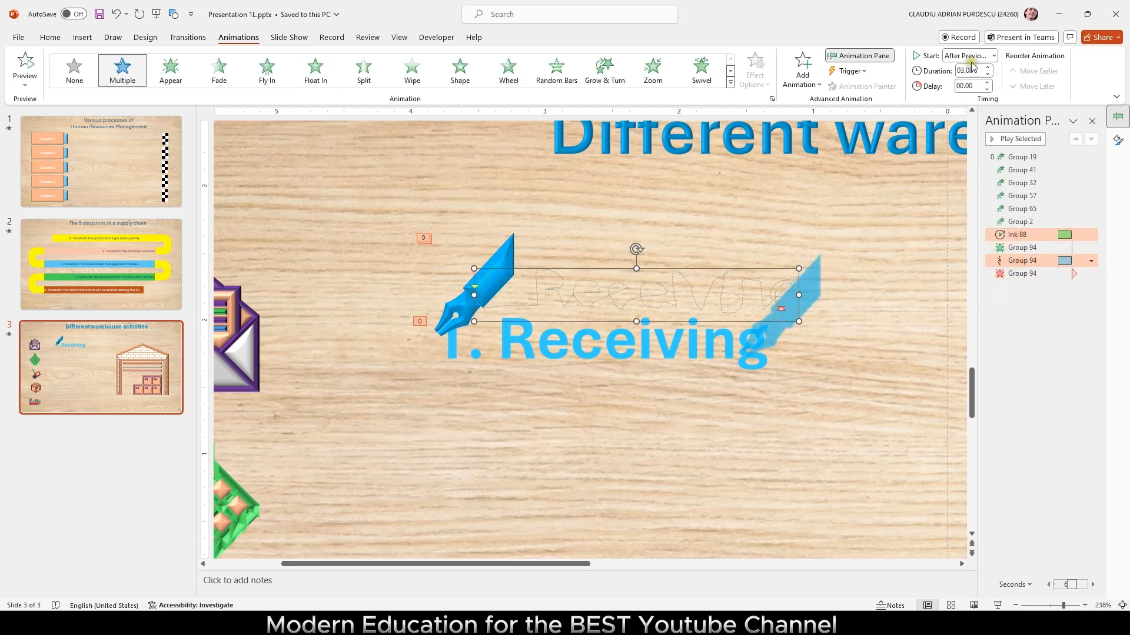
left_click(987, 69)
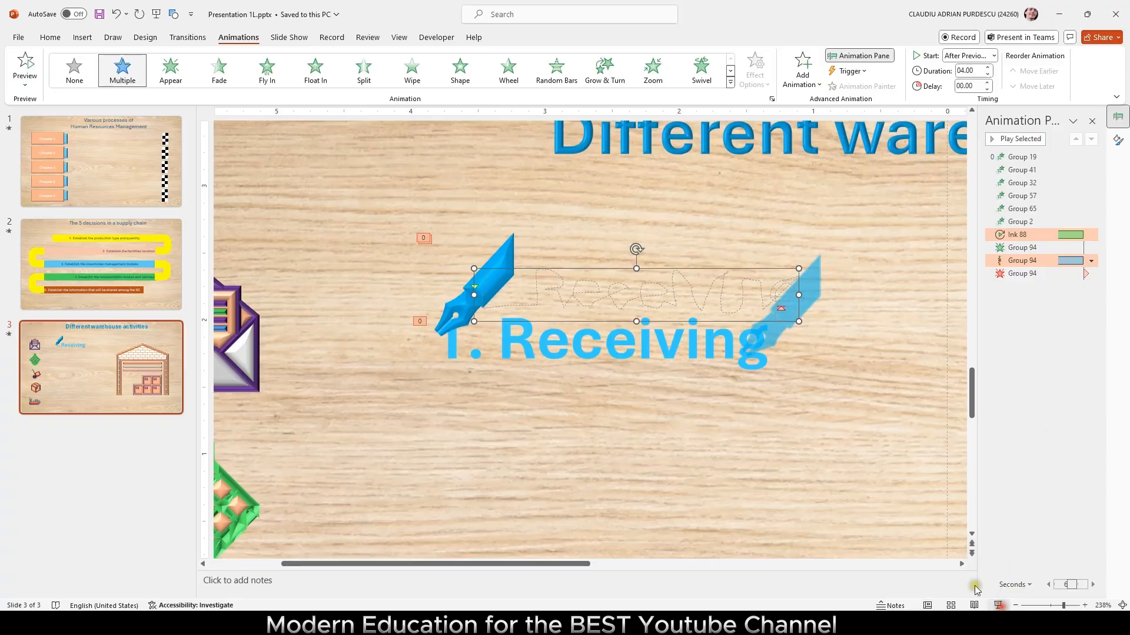
left_click(998, 605)
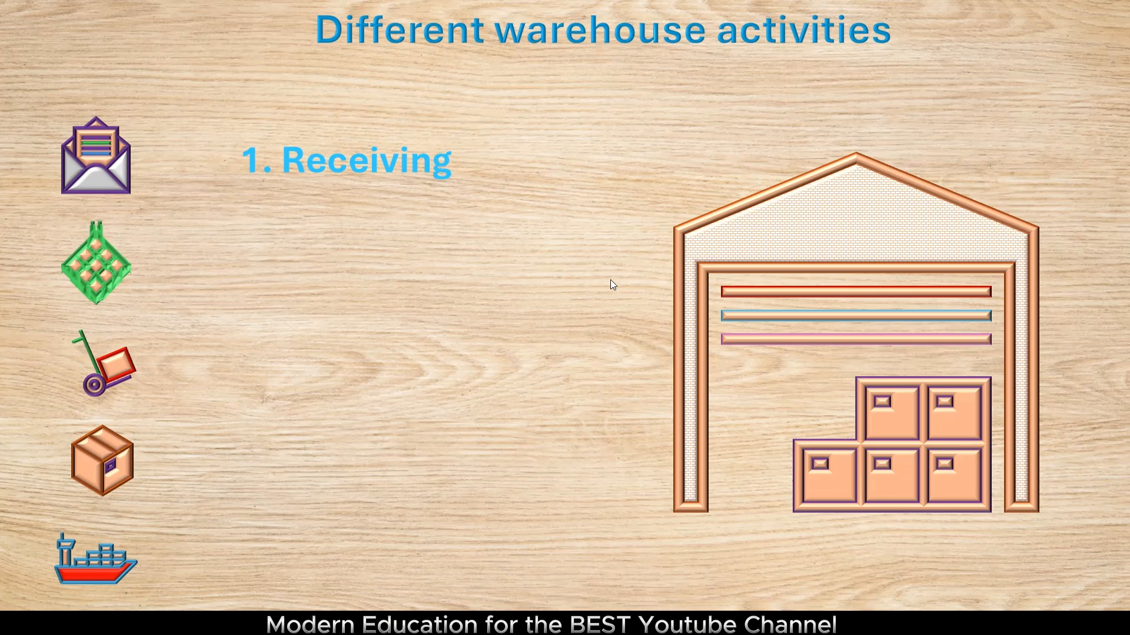
key("Escape")
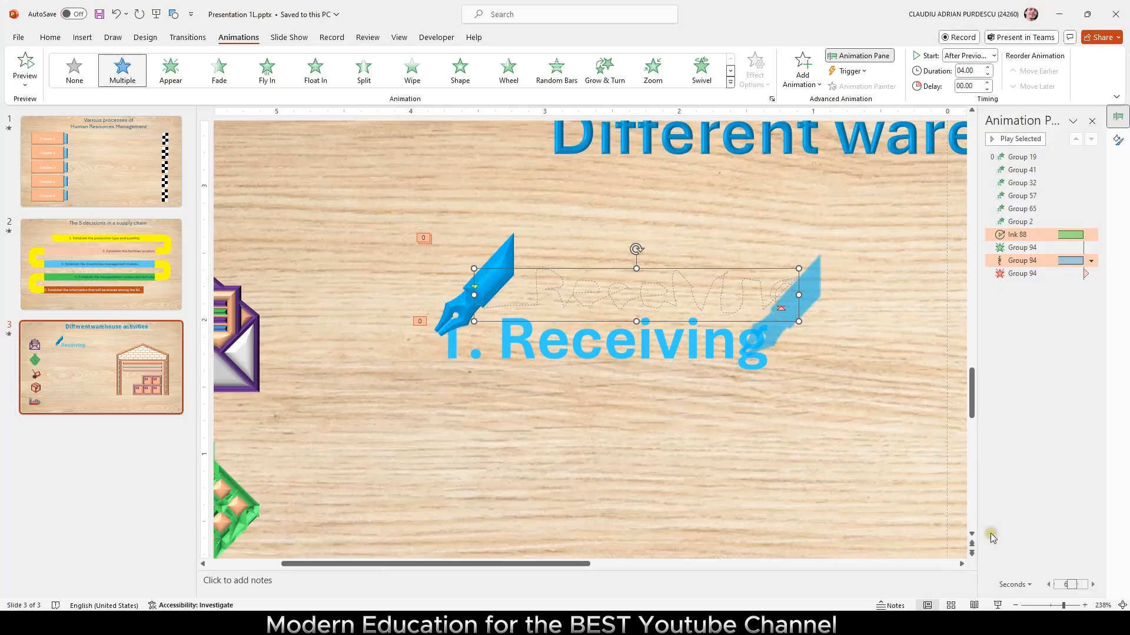
- Draw a rectangle below the "1. Receiving" text, beside the green diamond icon
left_click(1053, 606)
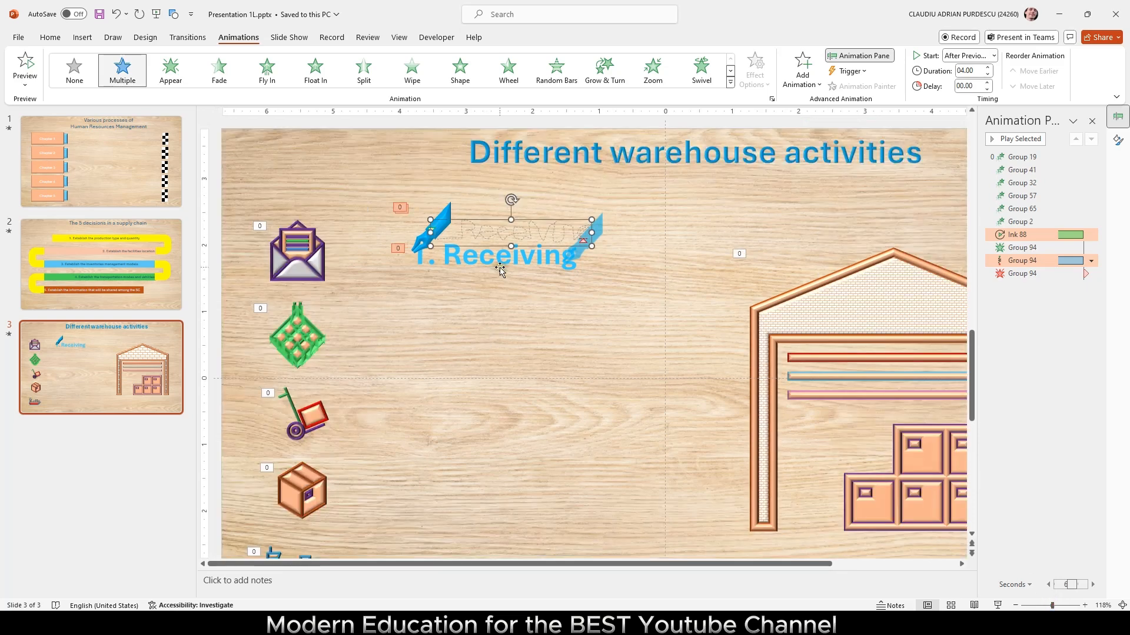
left_click(83, 37)
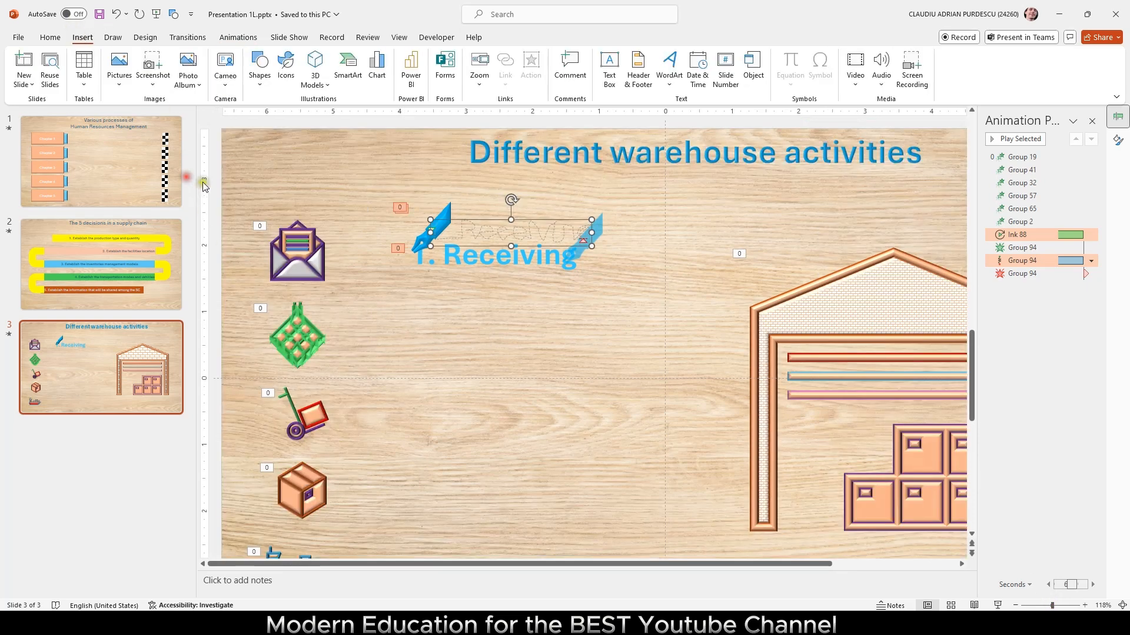
left_click(259, 68)
left_click(310, 134)
left_click_drag(385, 303, 604, 368)
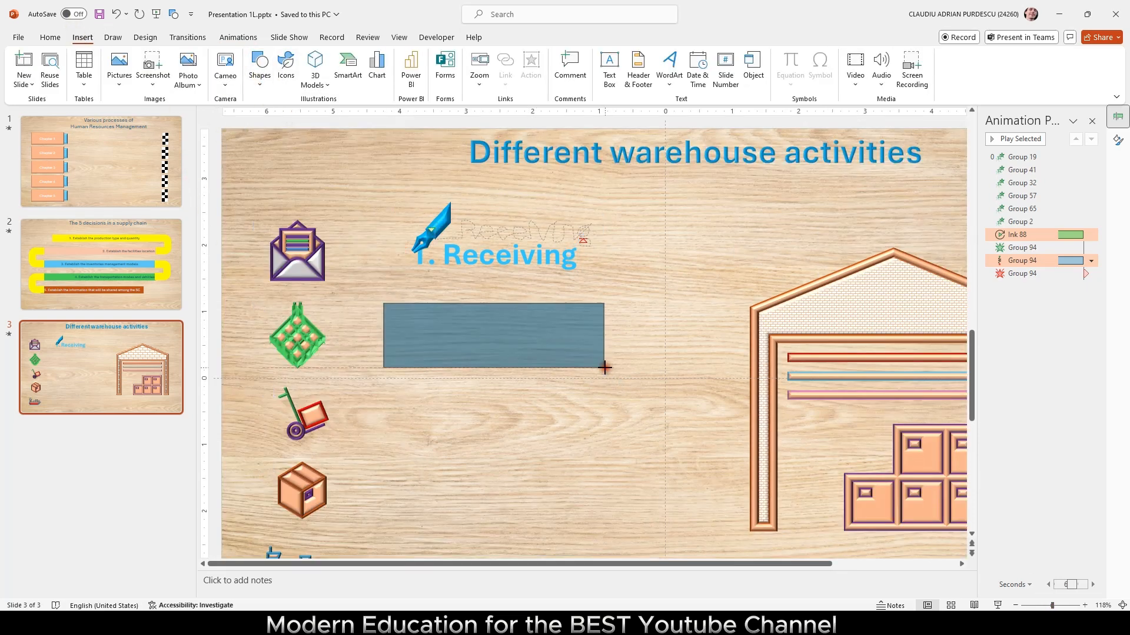
- Insert a blue WordArt with the text "2. Storage"
left_click(83, 37)
left_click(669, 68)
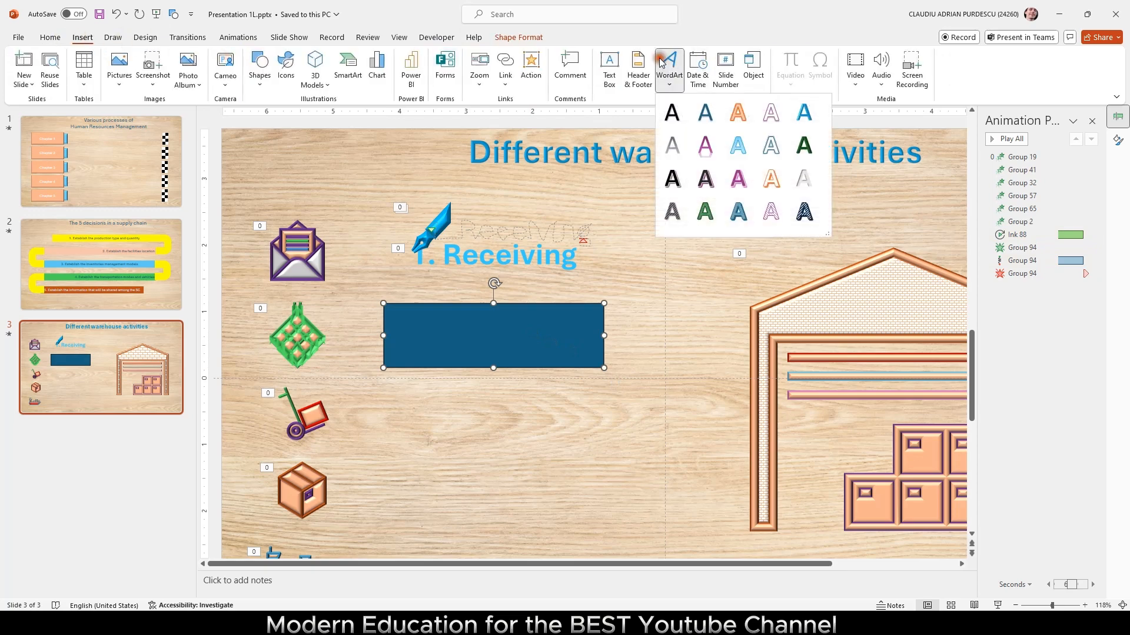
left_click(803, 112)
type("2")
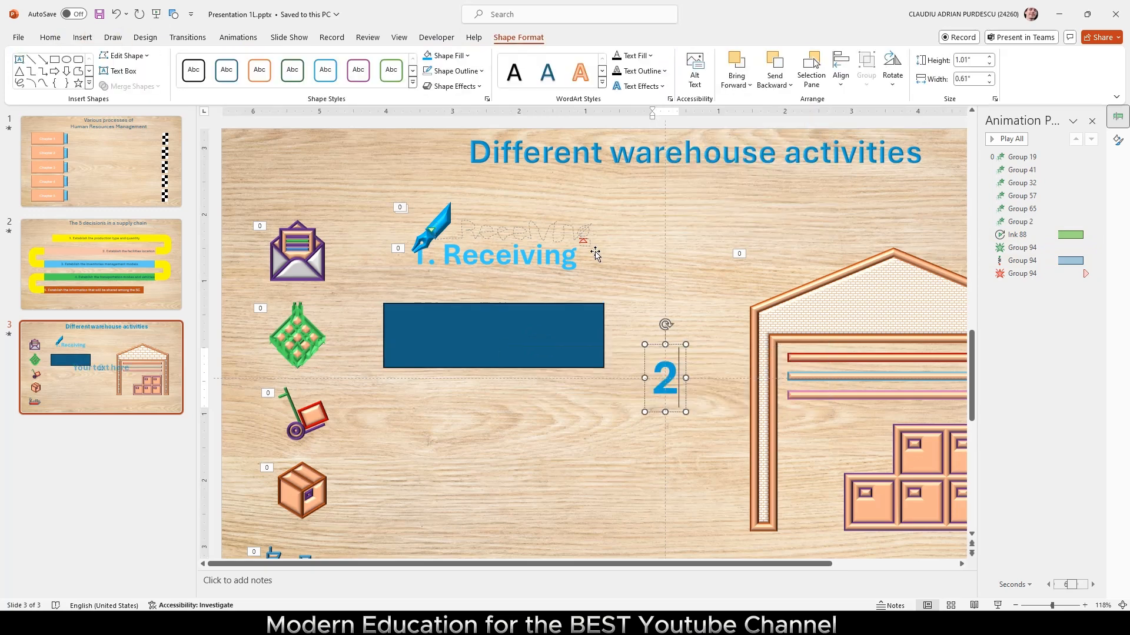
type(". Storage")
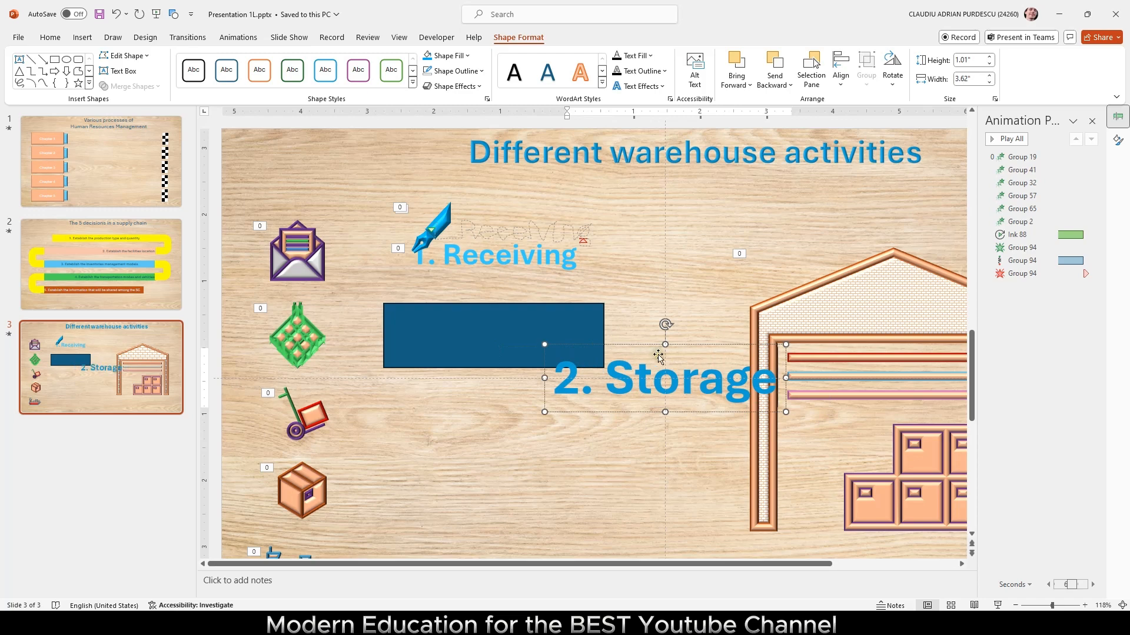
- Set the "2. Storage" text to font size 33 and centre it over the blue rectangle
left_click(665, 324)
left_click(51, 38)
left_click(338, 60)
type("3")
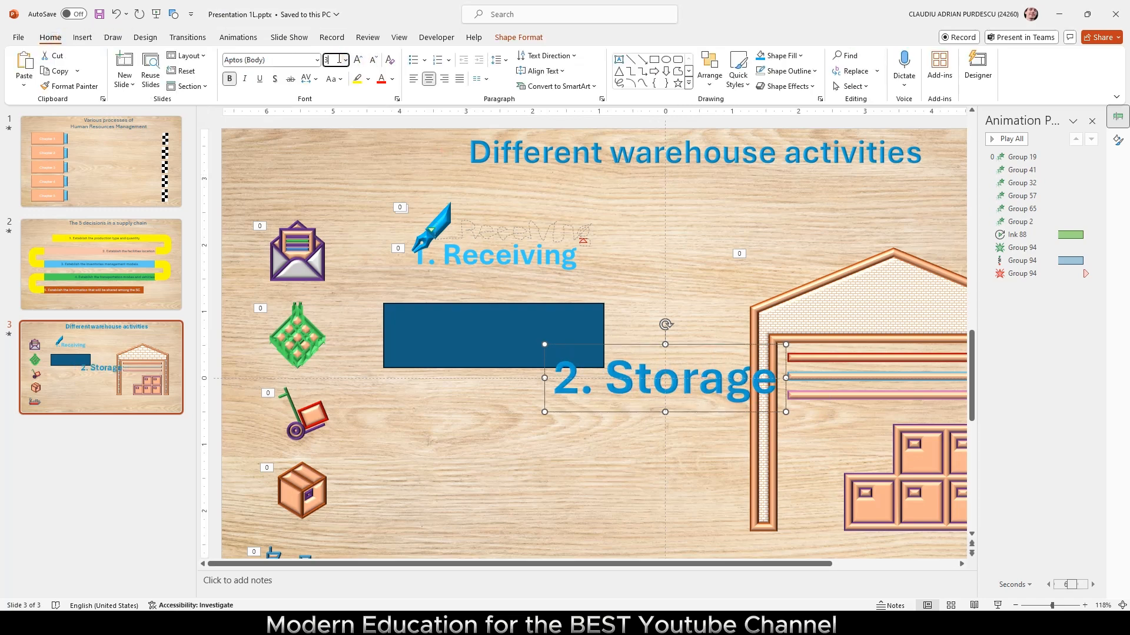
type("3")
key("Return")
left_click_drag(698, 346, 533, 313)
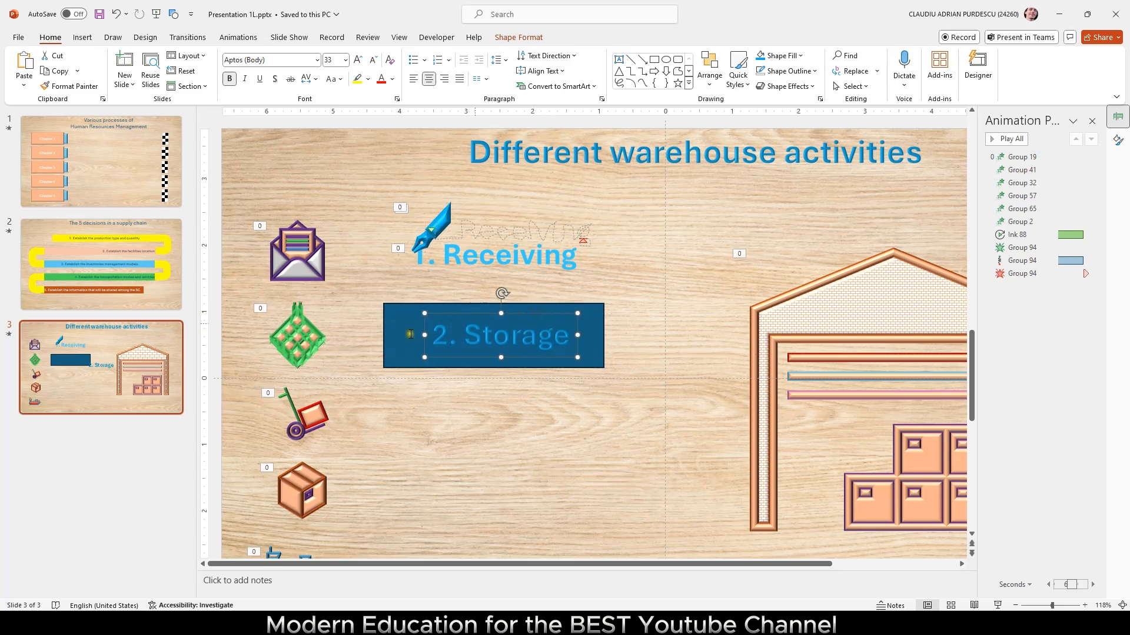
- Merge the blue rectangle with the "2. Storage" text using Combine, so the letters are cut out of the rectangle
left_click(391, 330, "shift")
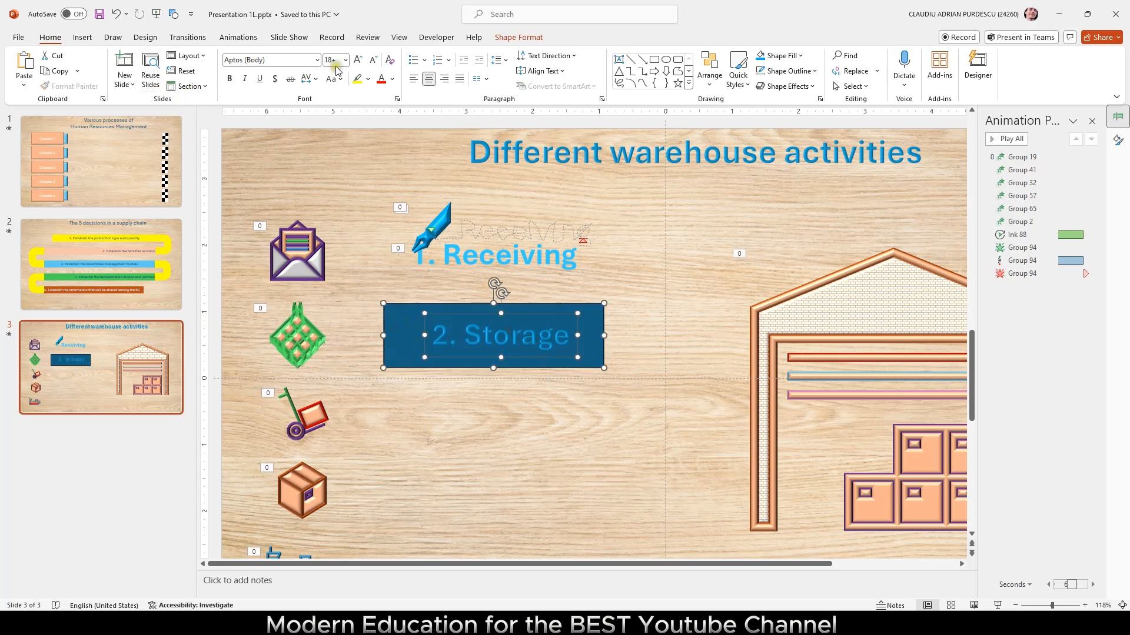
left_click(519, 37)
left_click(131, 86)
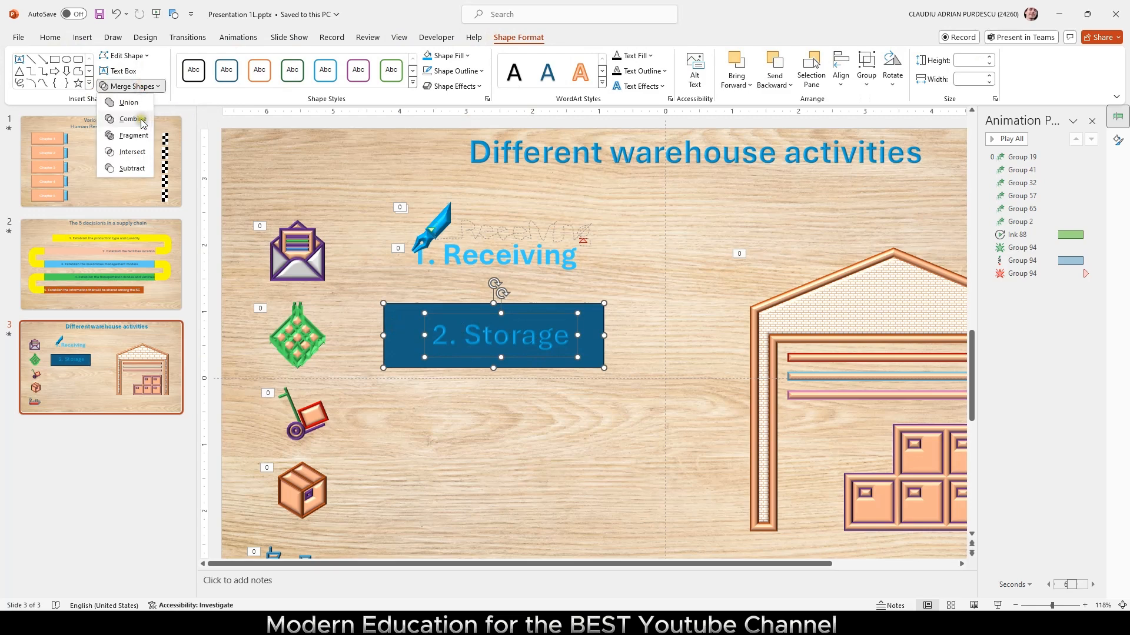
left_click(132, 119)
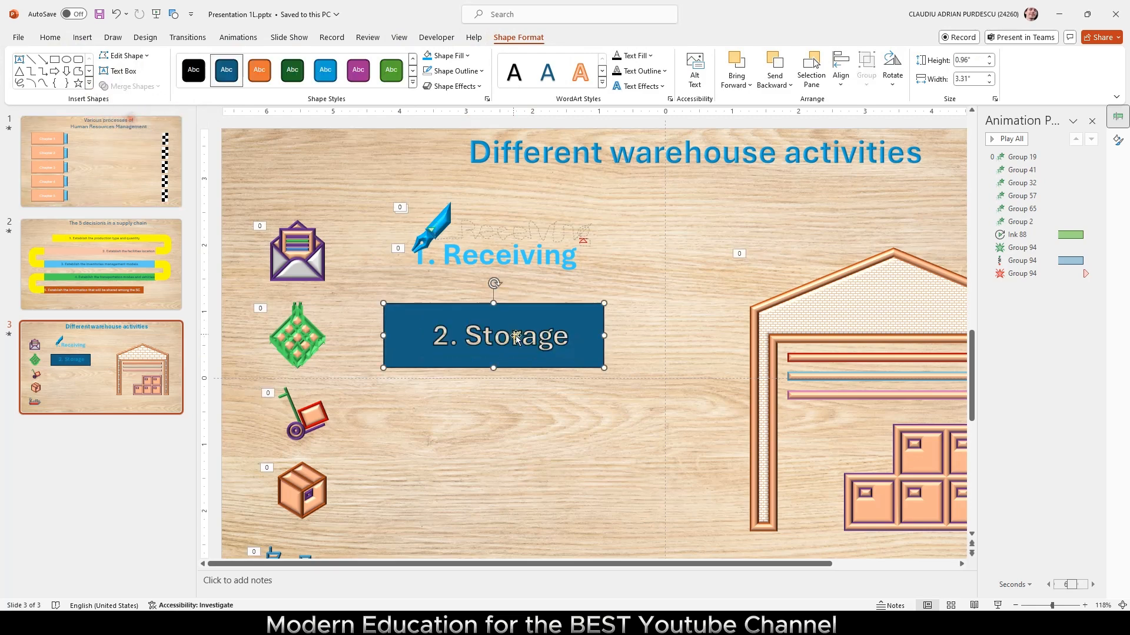
- Remove the outline from the cut-out "2. Storage" shape and move it slightly closer to the green diamond icon
left_click(457, 71)
left_click(458, 227)
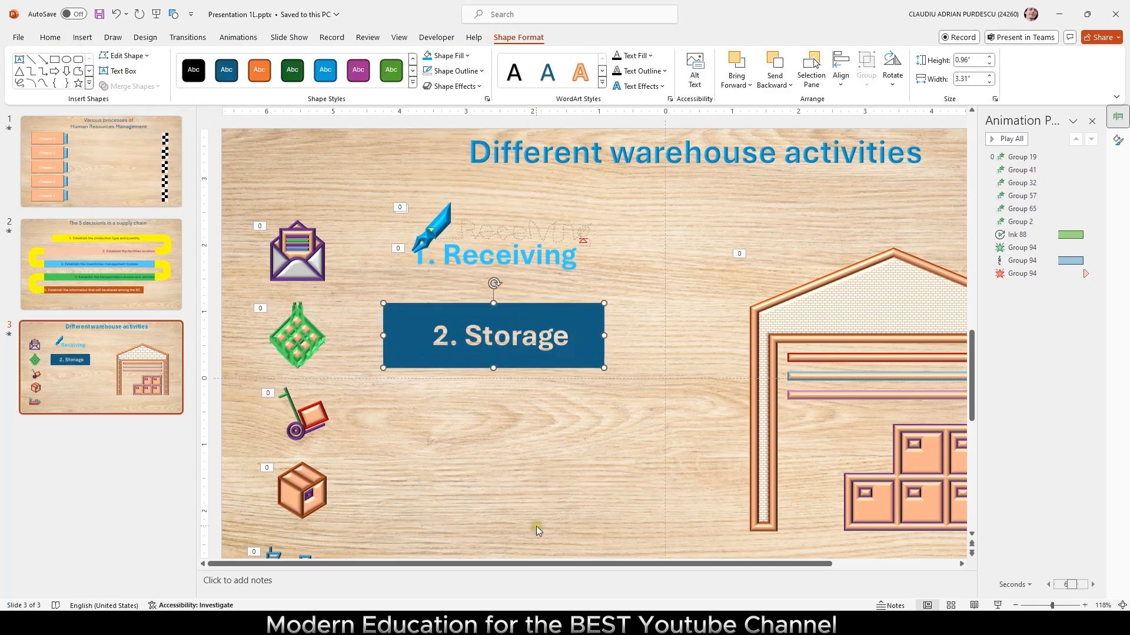
left_click(516, 451)
left_click(571, 318)
left_click_drag(571, 318, 550, 318)
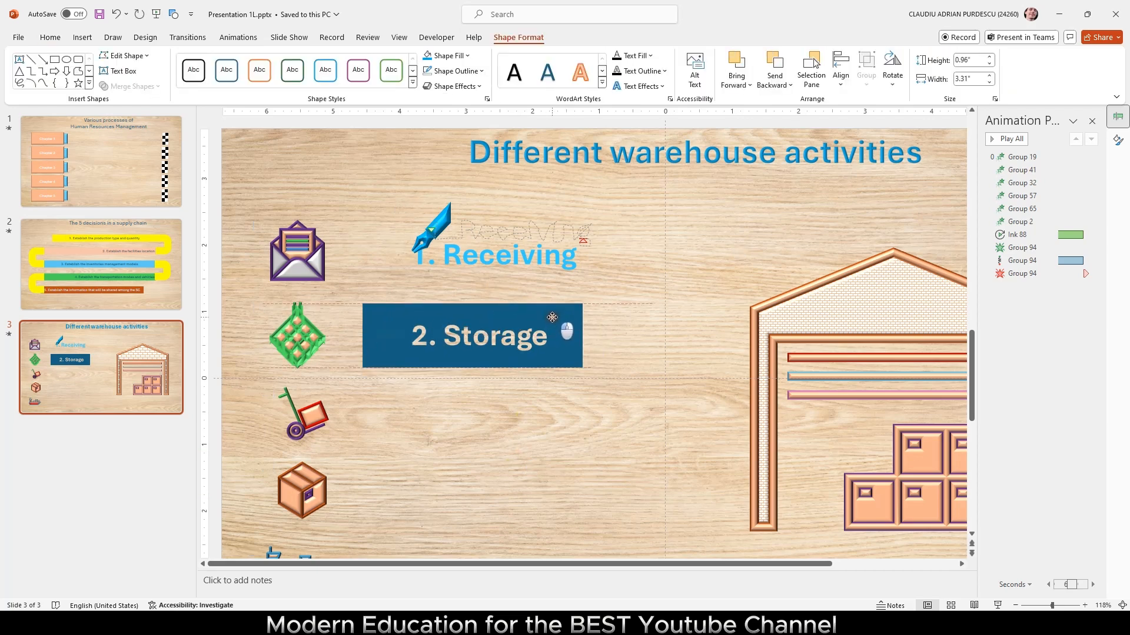
- Trace over the cut-out "2. Storage" letters in one thick ink stroke with a green drawing pen
left_click(83, 37)
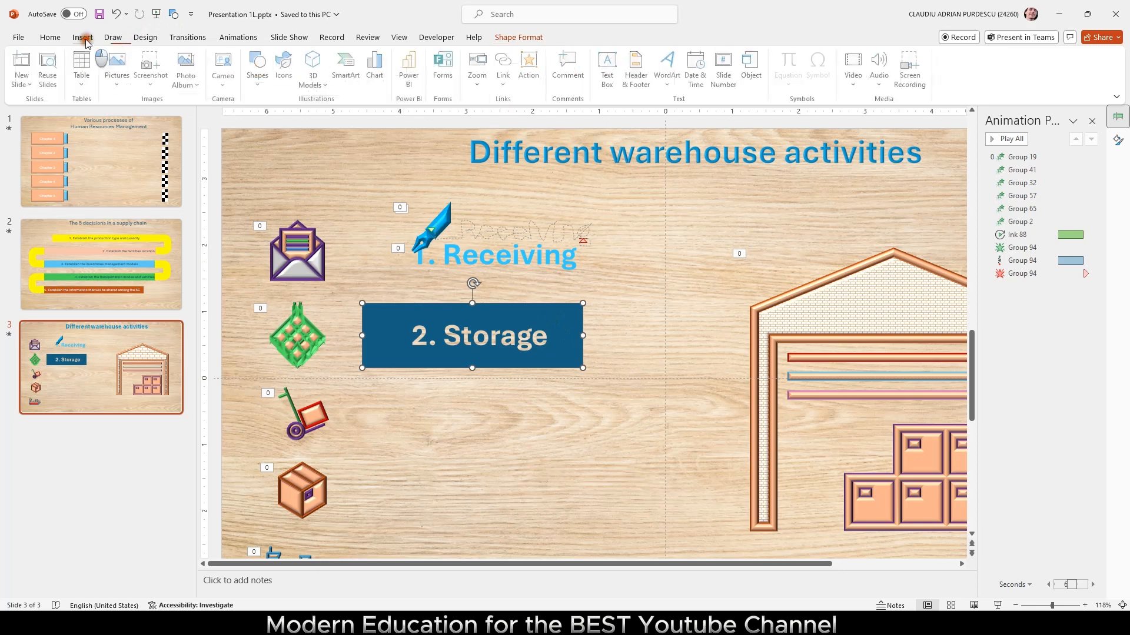
left_click(124, 37)
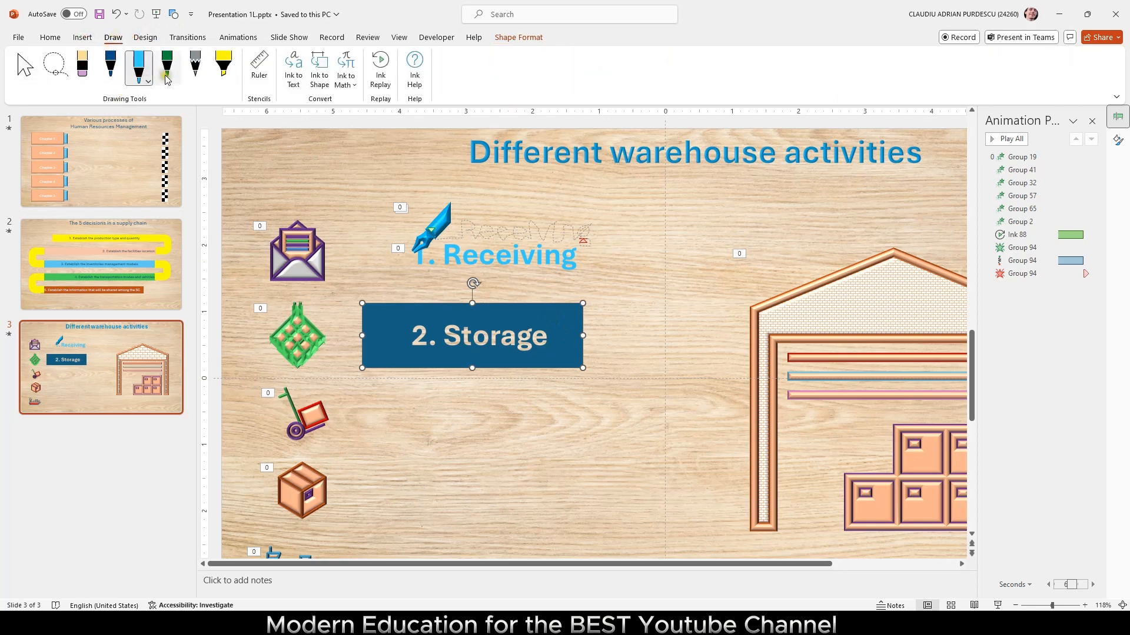
left_click(146, 82)
left_click(147, 82)
left_click(156, 179)
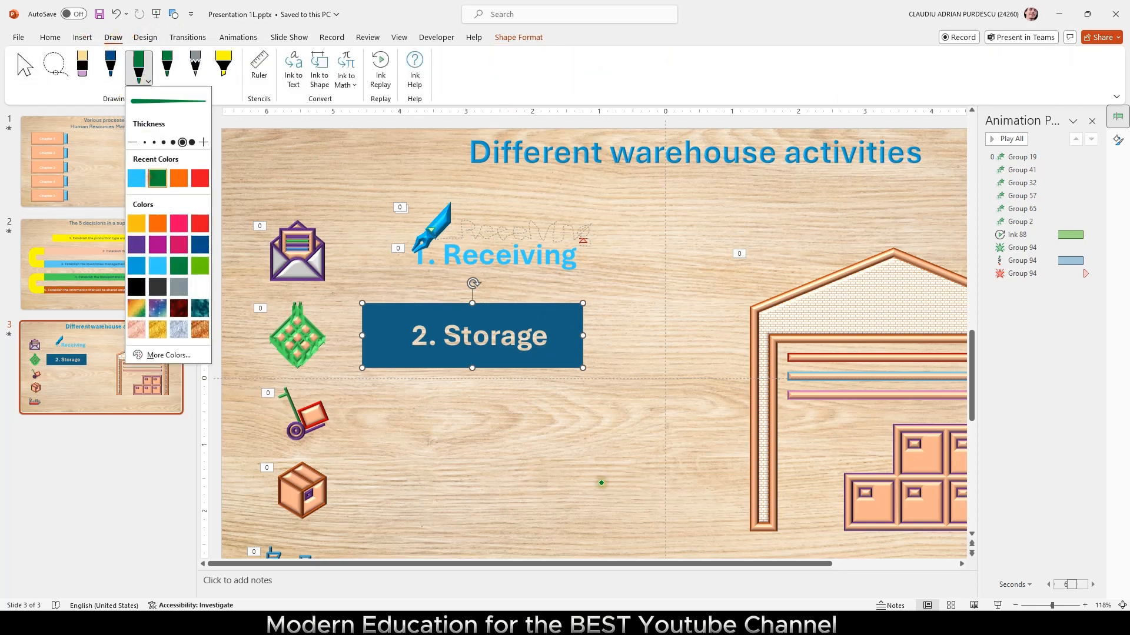
left_click(1066, 607)
mouse_move(462, 330)
left_mouse_down()
mouse_move(497, 338)
mouse_move(465, 359)
mouse_move(512, 362)
mouse_move(562, 312)
mouse_move(547, 329)
mouse_move(557, 368)
mouse_move(572, 325)
mouse_move(589, 359)
mouse_move(612, 341)
mouse_move(641, 356)
mouse_move(676, 344)
mouse_move(688, 361)
mouse_move(719, 331)
mouse_move(703, 367)
mouse_move(735, 367)
mouse_move(730, 338)
mouse_move(746, 344)
left_mouse_up()
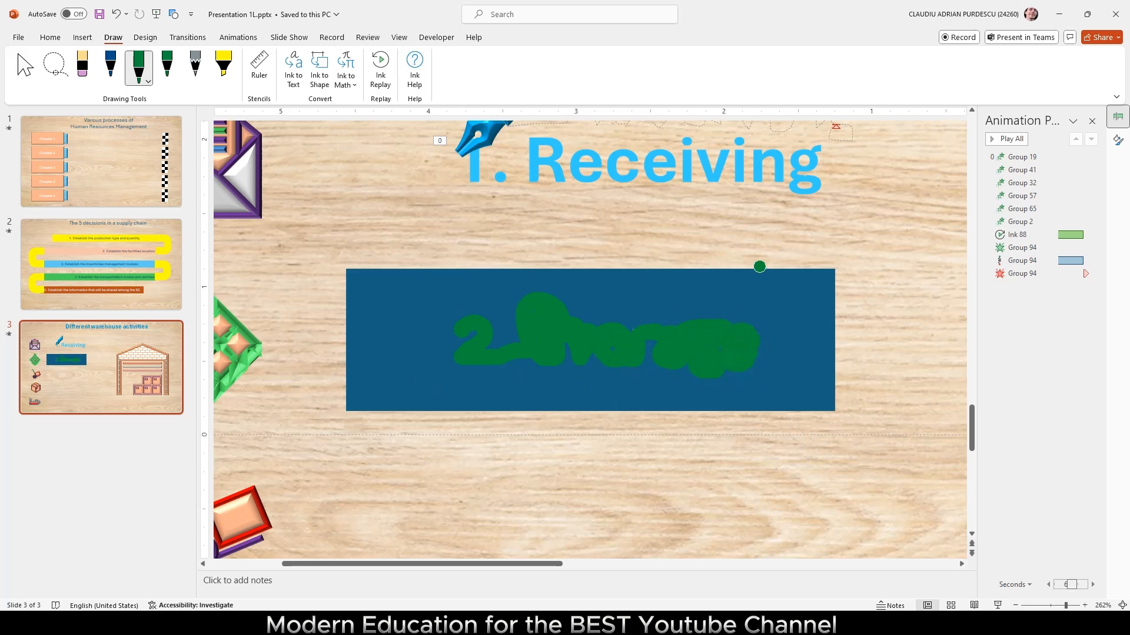
left_click(25, 66)
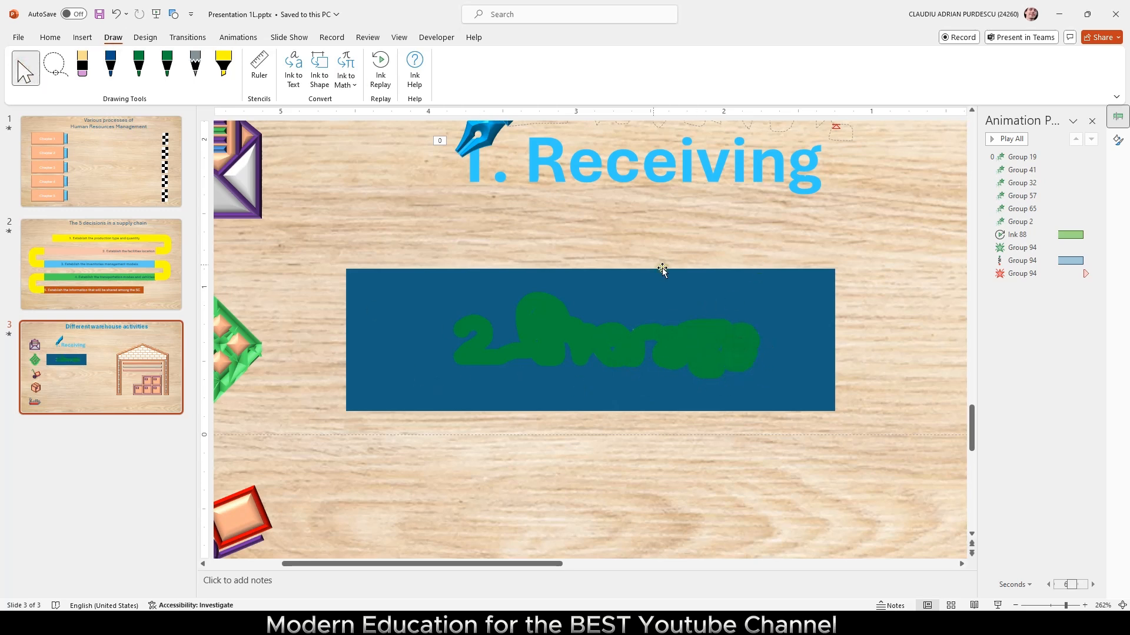
- Apply the Replay animation to the green ink stroke over "2. Storage"
left_click(425, 314)
left_click(553, 316)
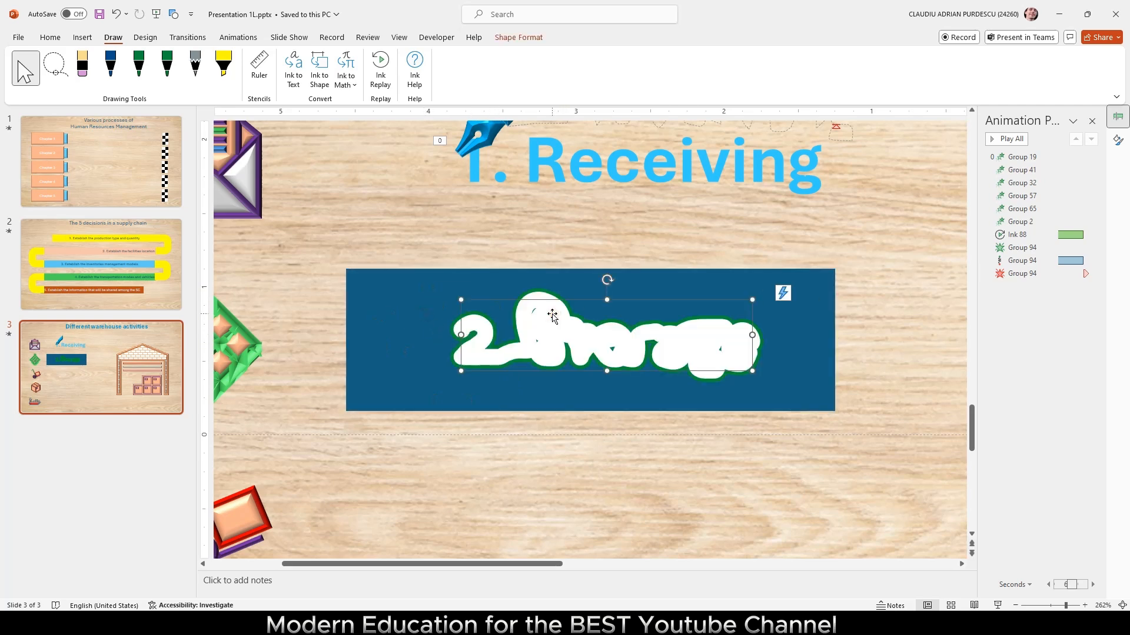
left_click(233, 39)
left_click(122, 69)
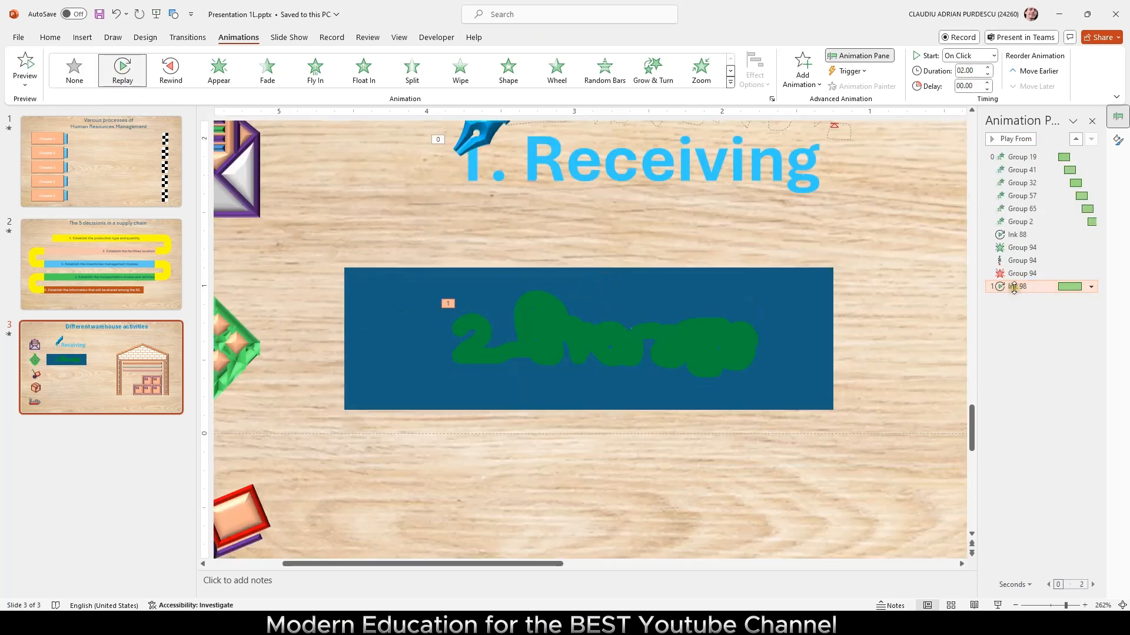
- Set the Group 19 and Ink 88 animations to start on click and match the Ink 98 duration to that of Ink 88
right_click(1010, 156)
left_click(1013, 170)
right_click(1013, 234)
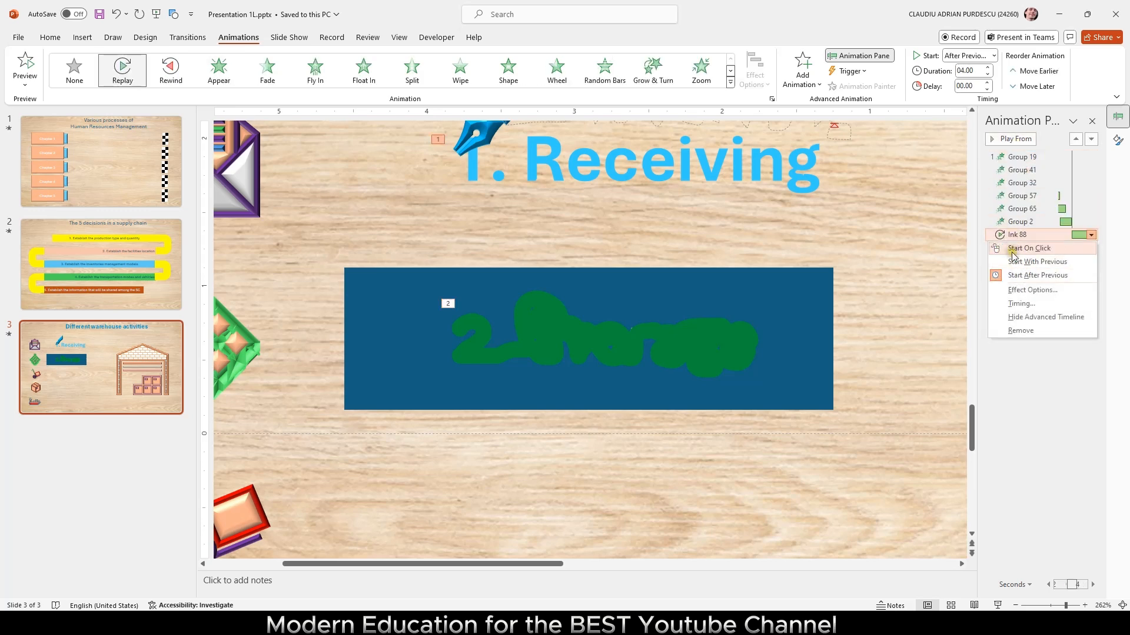
left_click(1013, 248)
left_click(1010, 287)
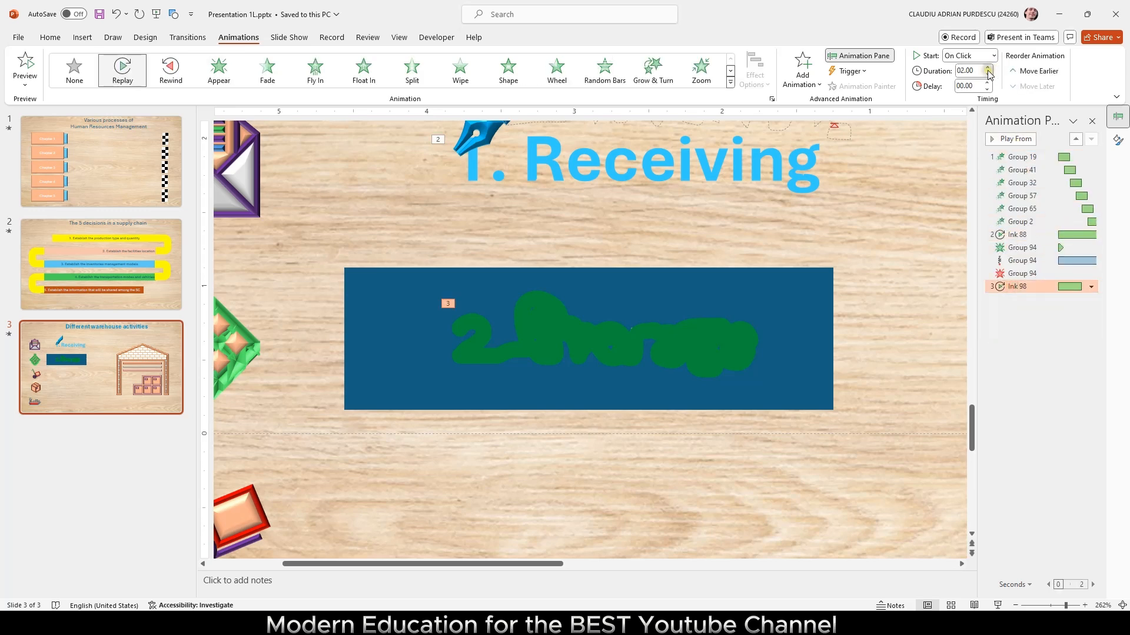
- Bring the cut-out "2. Storage" rectangle in front of the green ink and give it the slide background fill
left_click(774, 302)
right_click(775, 301)
left_click(776, 305)
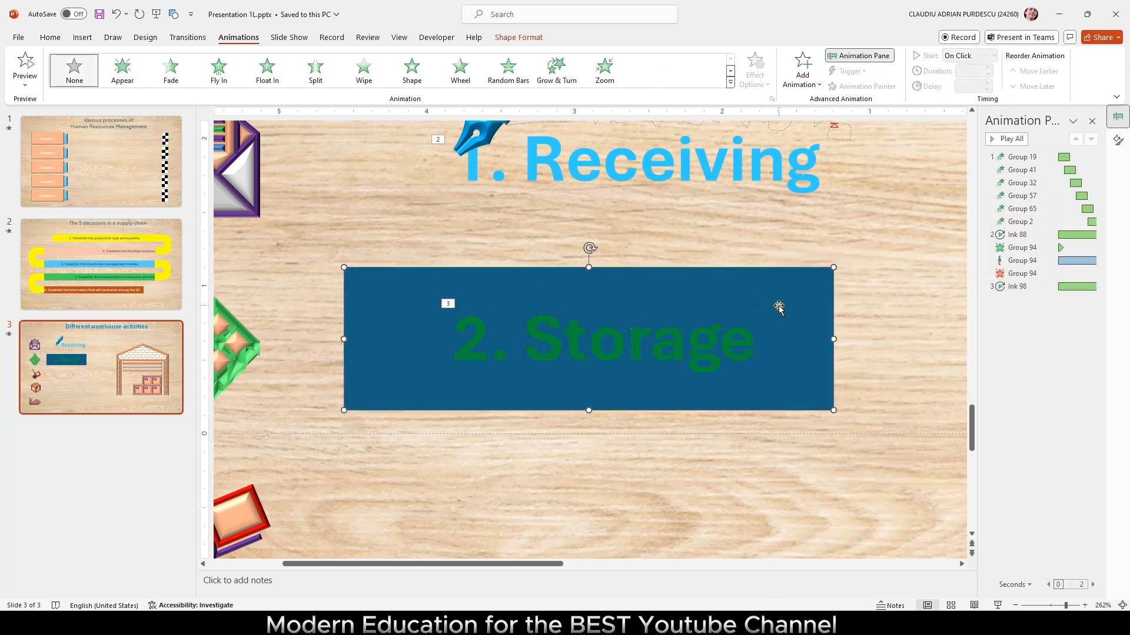
right_click(776, 303)
left_click(826, 581)
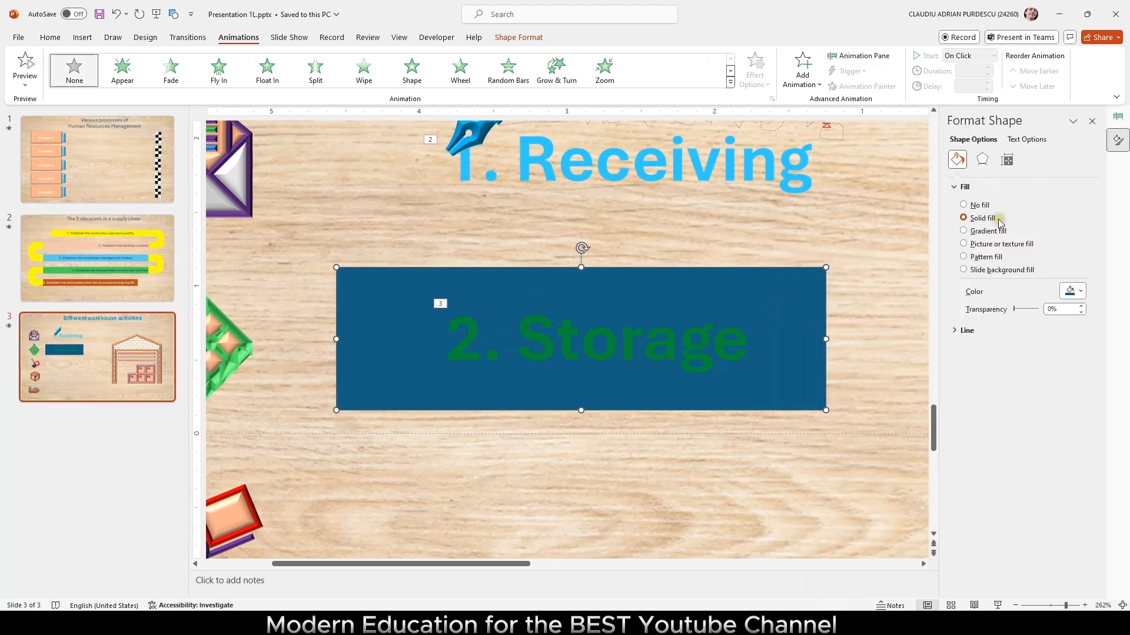
left_click(982, 270)
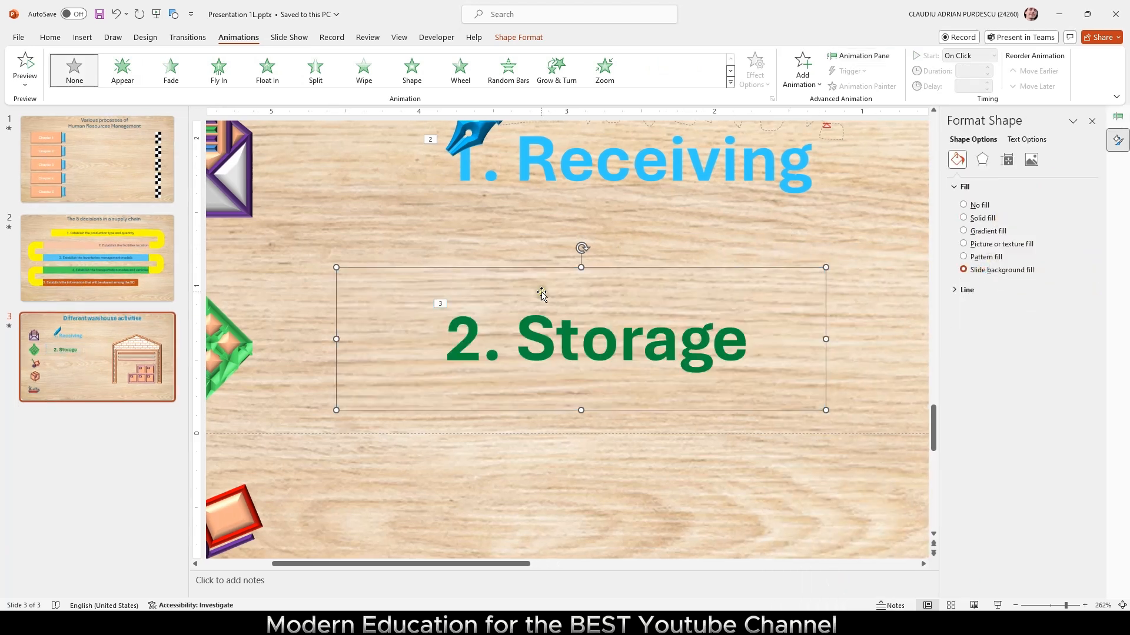
- Duplicate the blue pen and place the copy with its tip at the start of the "2. Storage" text
scroll(541, 294, "up", 2)
left_click(515, 148)
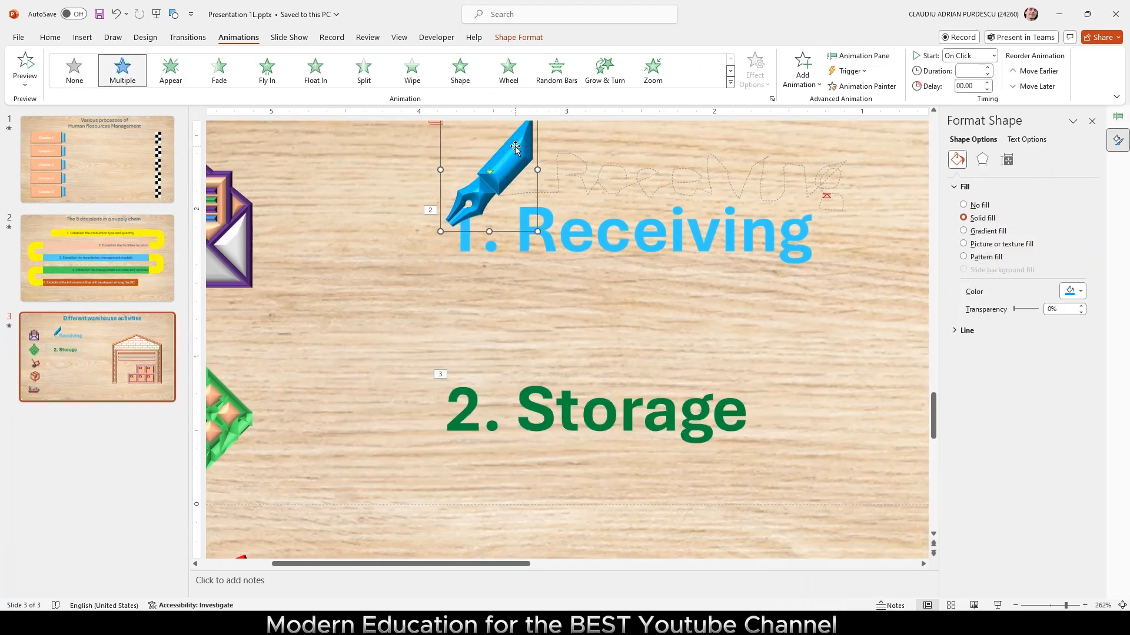
key("ctrl+v")
left_click_drag(543, 171, 518, 323)
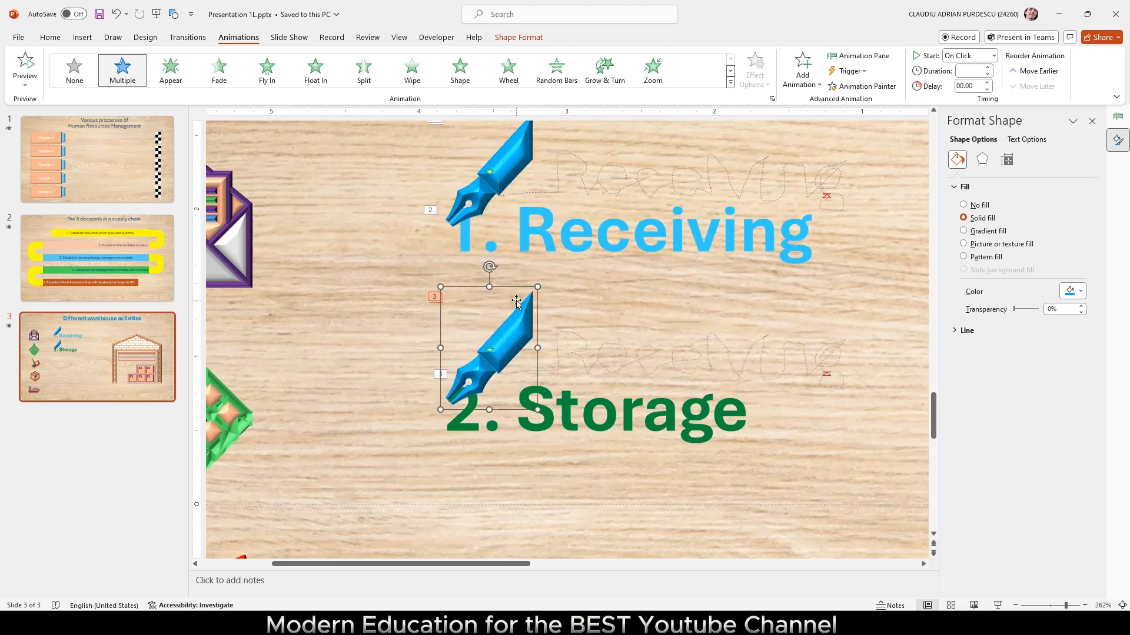
- Delete the motion path animation of the copied pen, Group 99, keeping its entrance and exit effects
left_click(1117, 116)
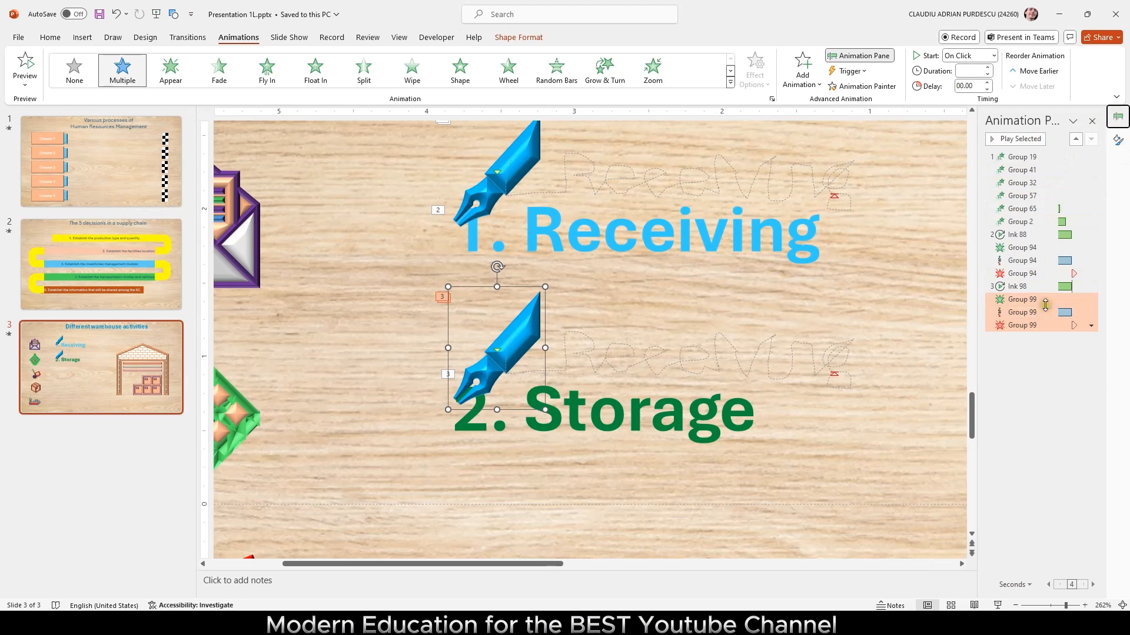
left_click(1027, 312)
key("Delete")
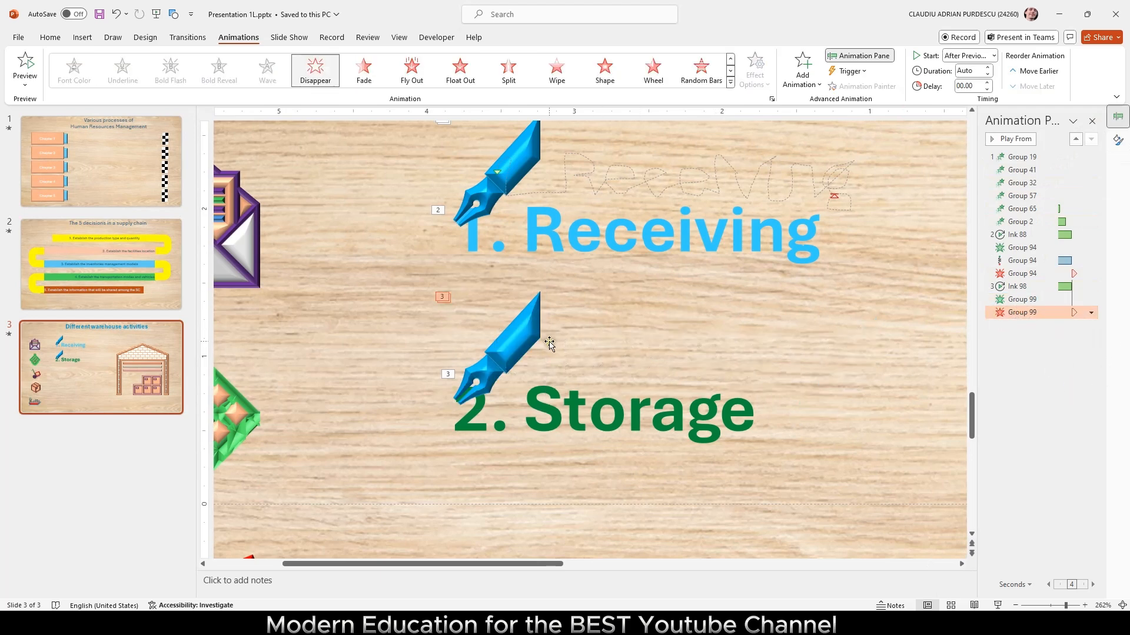
- Recolour the copied pen with the green sampled from the "2. Storage" text using the Eyedropper
left_click(523, 329)
left_click(517, 38)
left_click(465, 55)
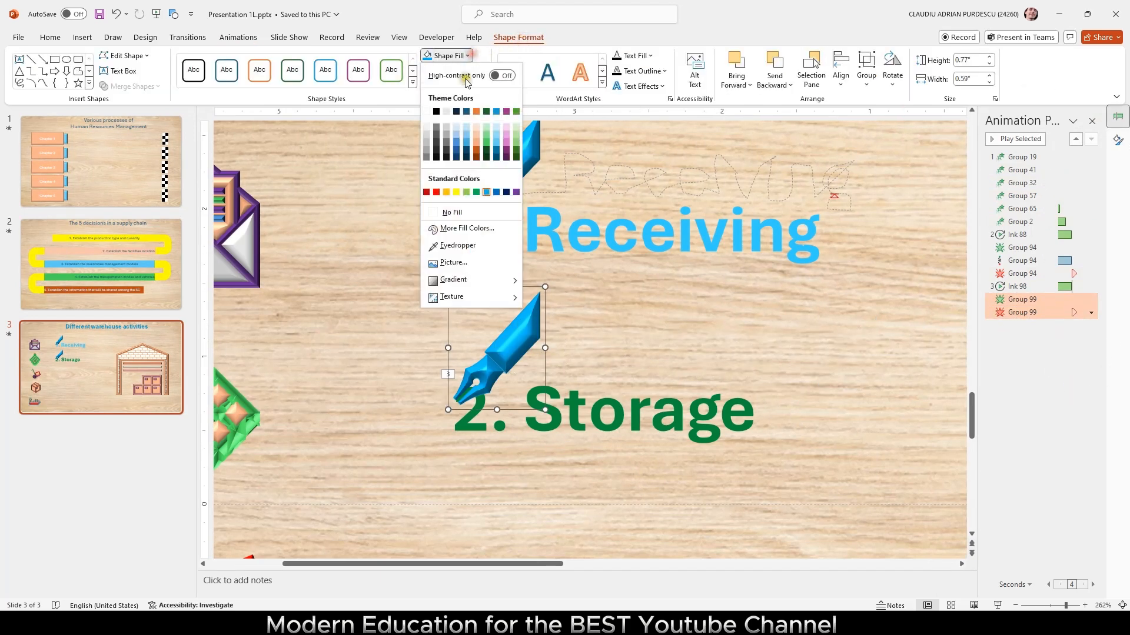
left_click(458, 245)
left_click(557, 390)
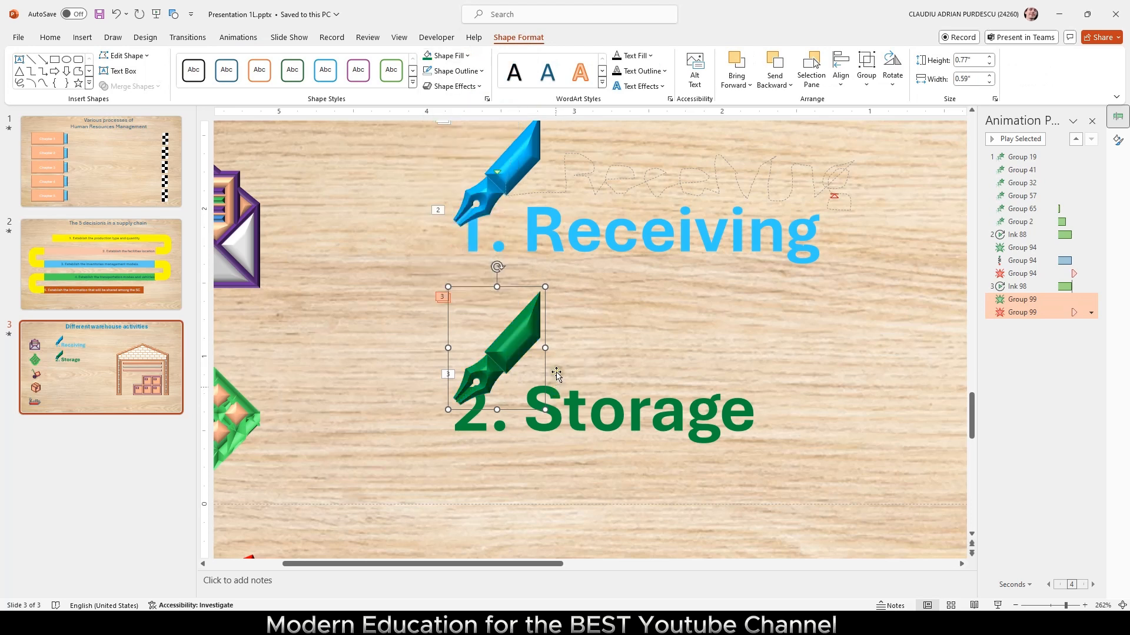
left_click(239, 37)
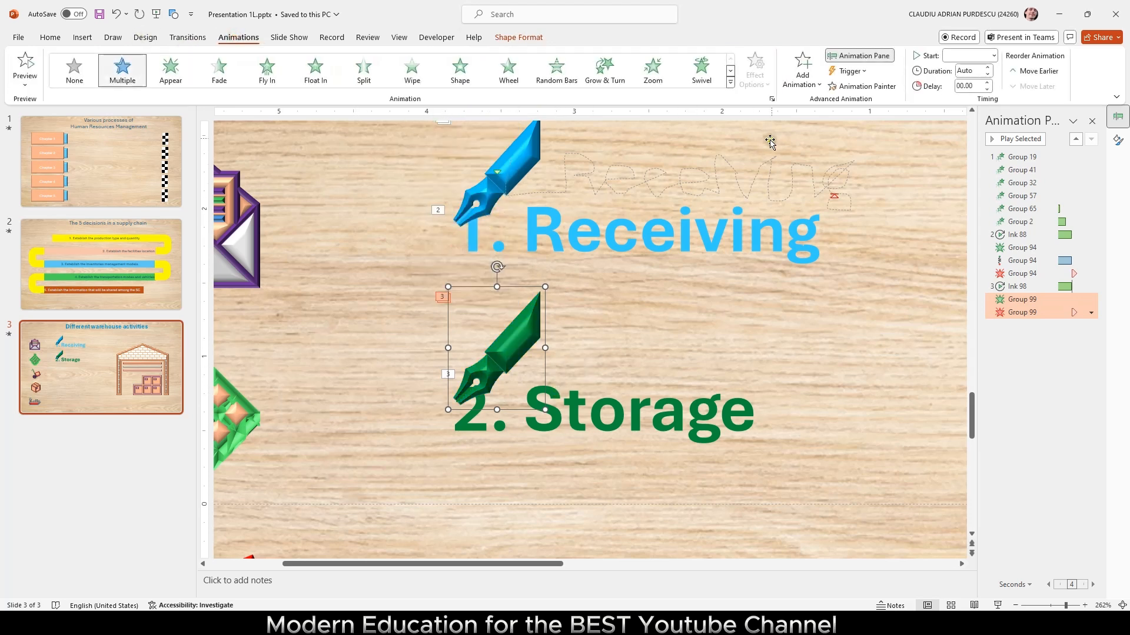